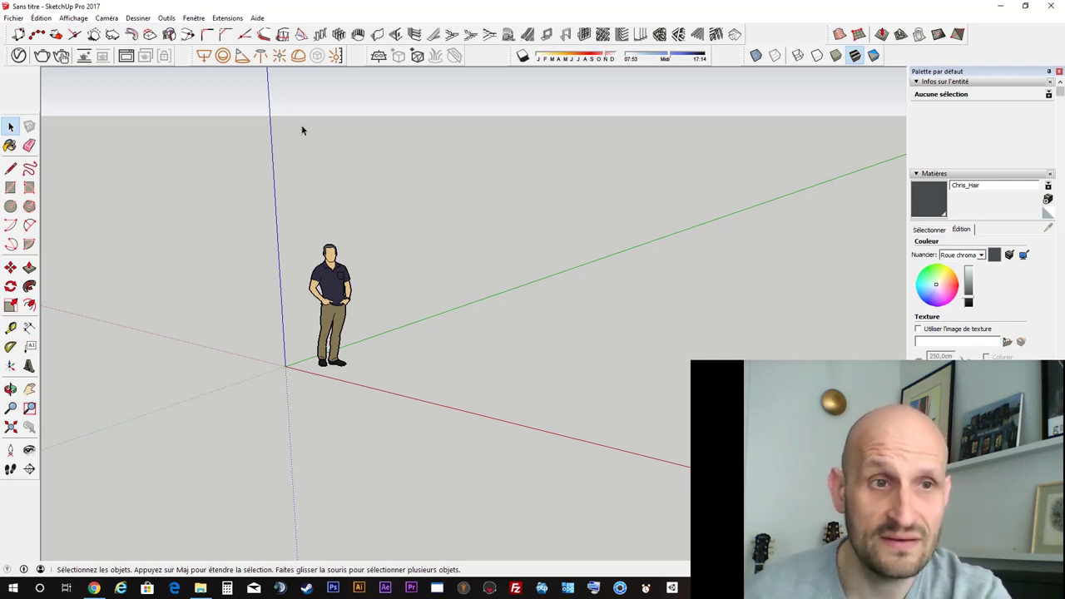
Draw a large rectangular ground face (293201,1 cm²) under the standing figure
{"action": "left_click", "coordinate": [11, 189]}
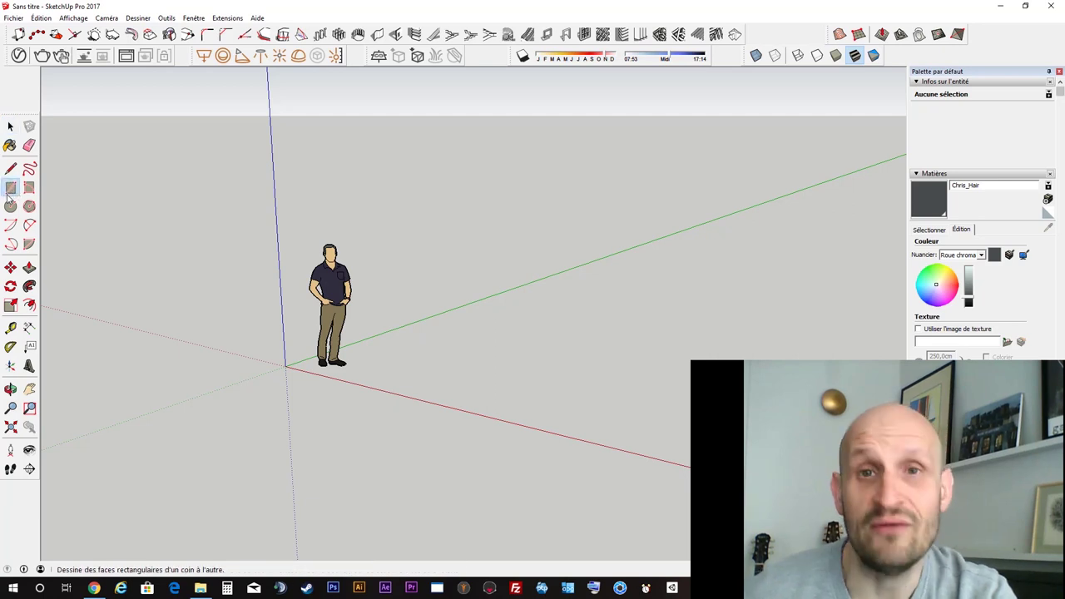
{"action": "left_click", "coordinate": [87, 359]}
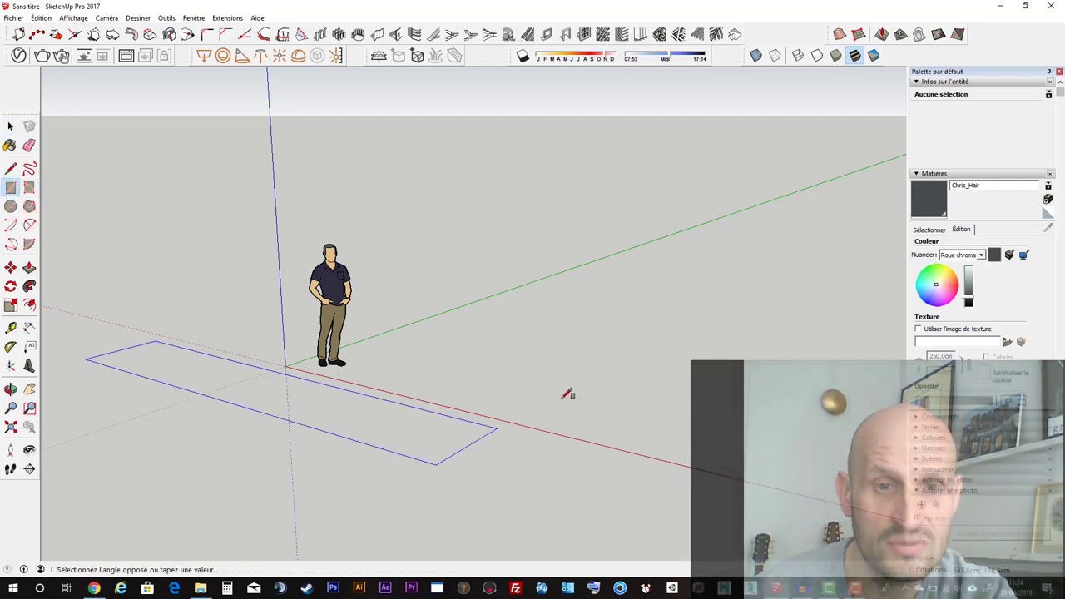
{"action": "left_click", "coordinate": [602, 350]}
Reverse the ground face with Inverser les faces so its front side faces up
{"action": "left_click", "coordinate": [10, 126]}
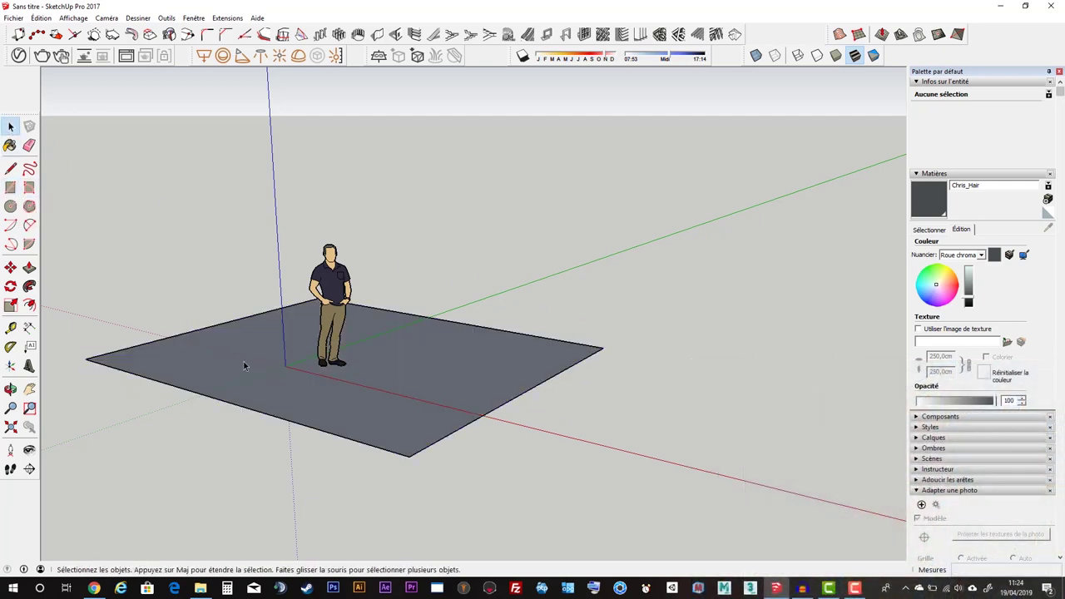
{"action": "right_click", "coordinate": [251, 366]}
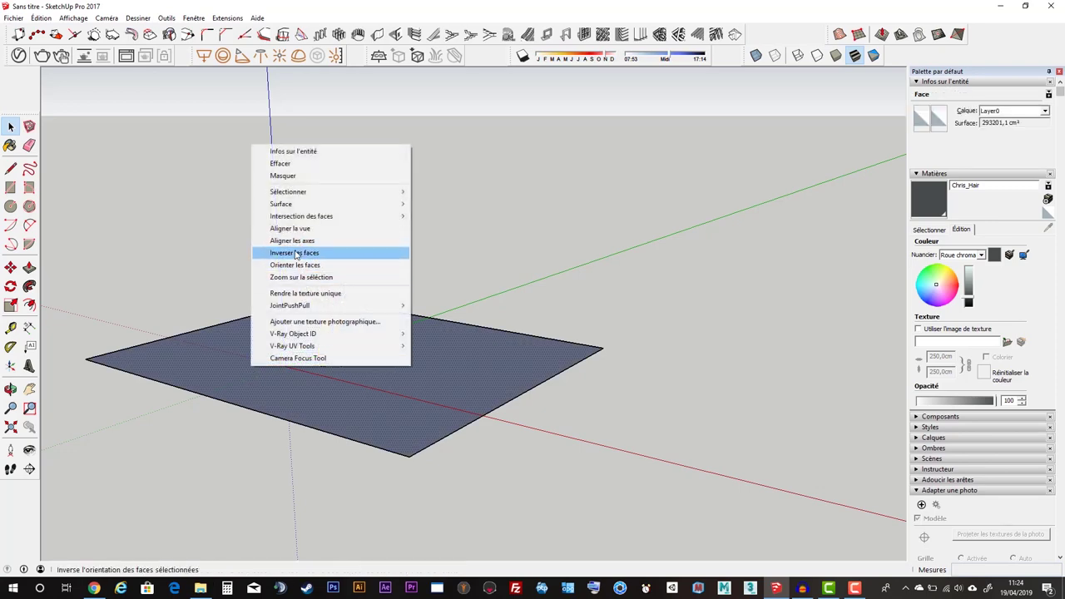
{"action": "left_click", "coordinate": [295, 253]}
{"action": "middle_click_drag", "start_coordinate": [481, 426], "coordinate": [402, 383]}
{"action": "scroll", "coordinate": [433, 335], "scroll_direction": "up", "scroll_amount": 2}
{"action": "scroll", "coordinate": [440, 325], "scroll_direction": "up", "scroll_amount": 3}
{"action": "middle_click_drag", "start_coordinate": [440, 326], "coordinate": [369, 383]}
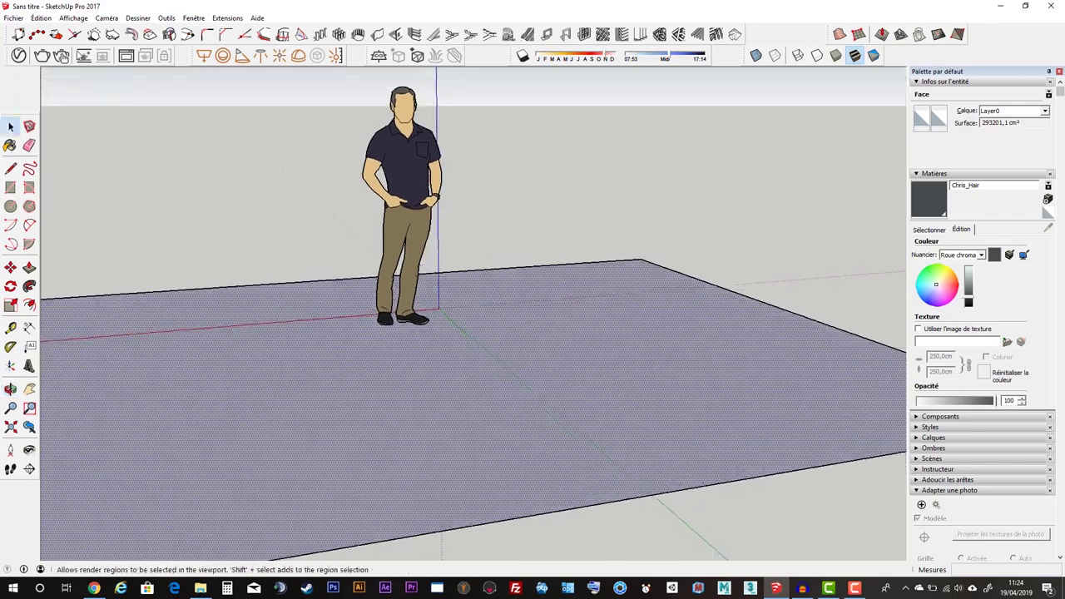
Start the V-Ray interactive render, then open the Asset Editor with its settings panel collapsed
{"action": "left_click", "coordinate": [61, 56]}
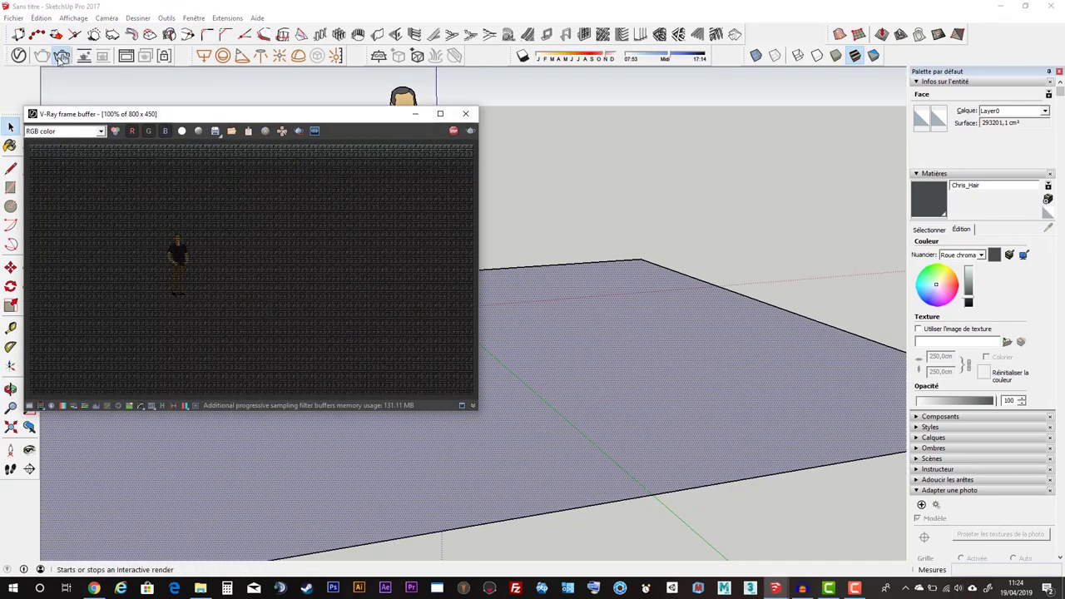
{"action": "mouse_move", "coordinate": [632, 381]}
{"action": "middle_mouse_down"}
{"action": "mouse_move", "coordinate": [580, 357]}
{"action": "mouse_move", "coordinate": [551, 360]}
{"action": "mouse_move", "coordinate": [608, 347]}
{"action": "mouse_move", "coordinate": [521, 364]}
{"action": "middle_mouse_up"}
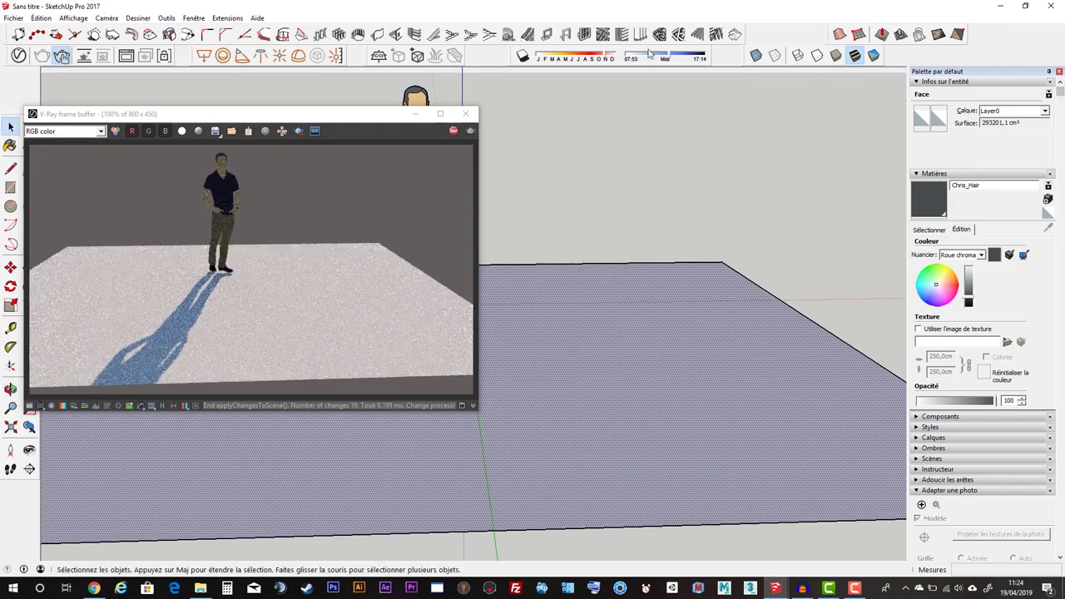
{"action": "left_click", "coordinate": [19, 55]}
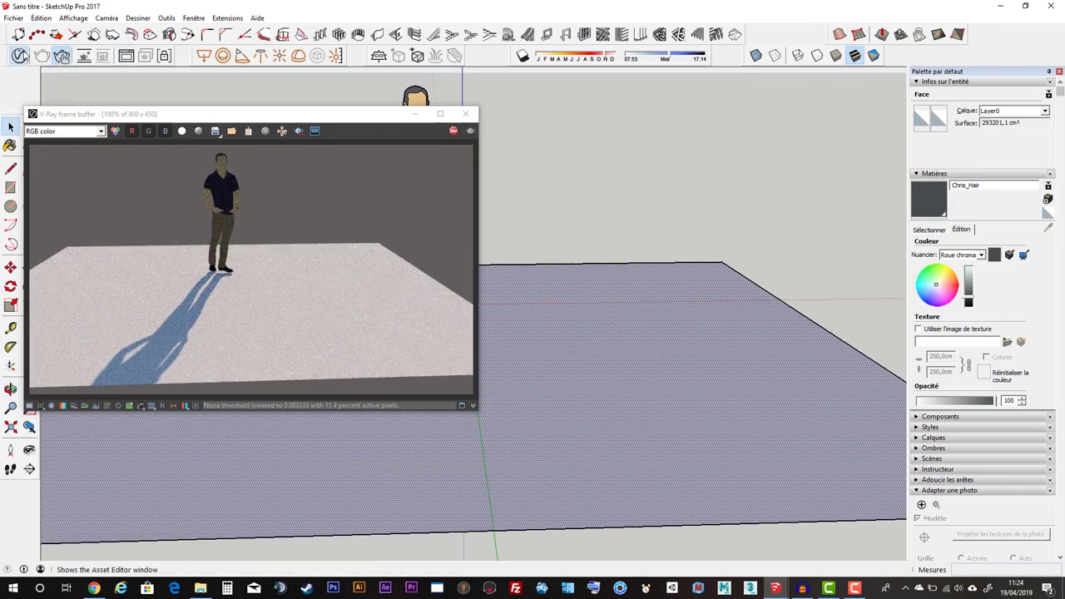
{"action": "left_click_drag", "start_coordinate": [557, 118], "coordinate": [576, 119]}
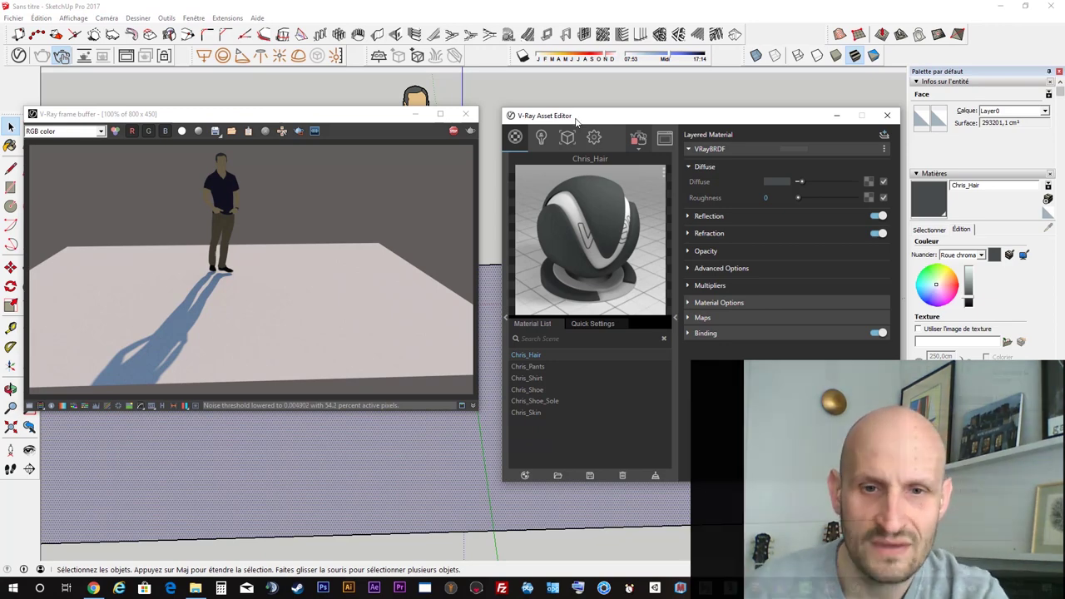
{"action": "left_click_drag", "start_coordinate": [599, 116], "coordinate": [608, 113]}
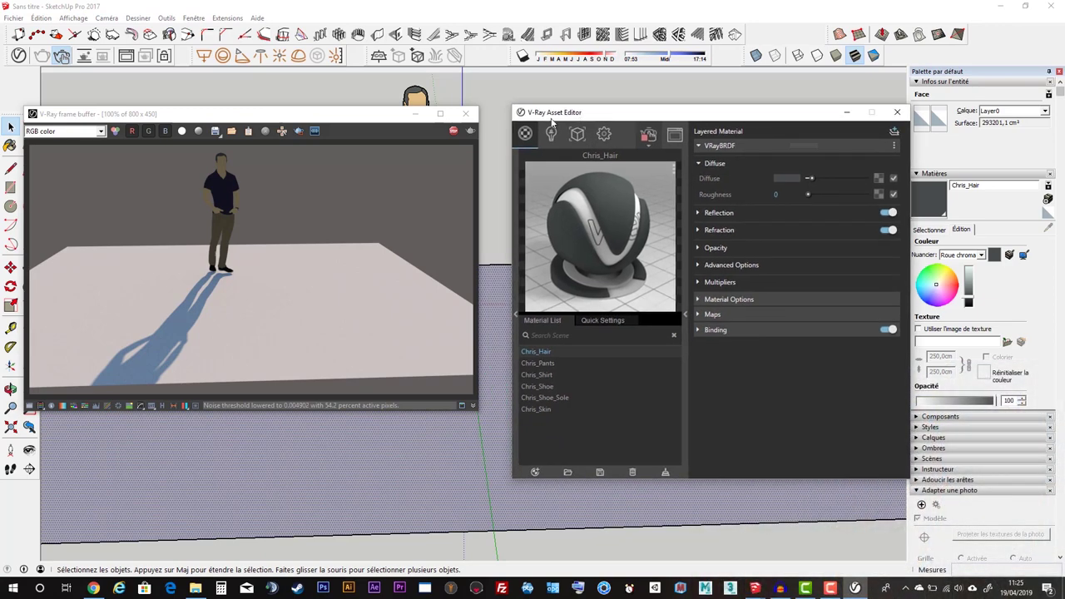
{"action": "left_click", "coordinate": [684, 314]}
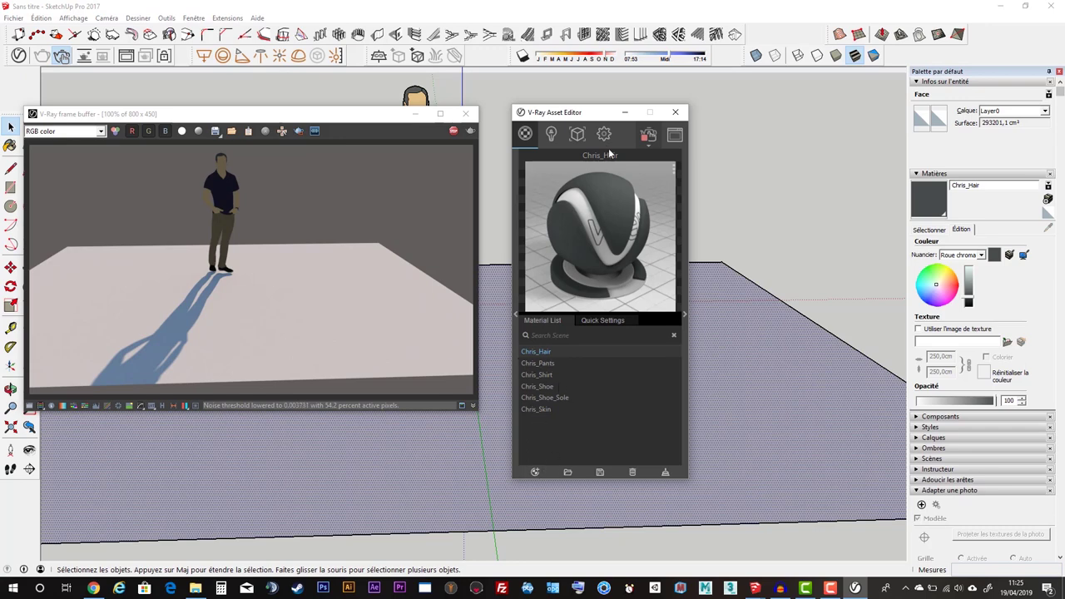
Add a Generic V-Ray material and rename it 'Mon materiau'
{"action": "left_click", "coordinate": [535, 472]}
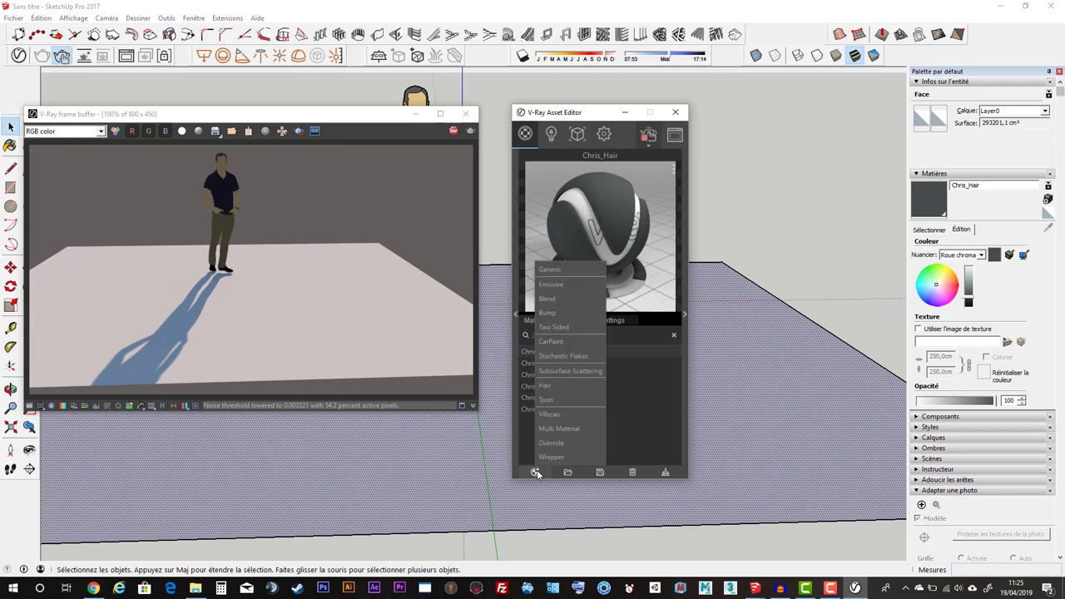
{"action": "left_click", "coordinate": [542, 271]}
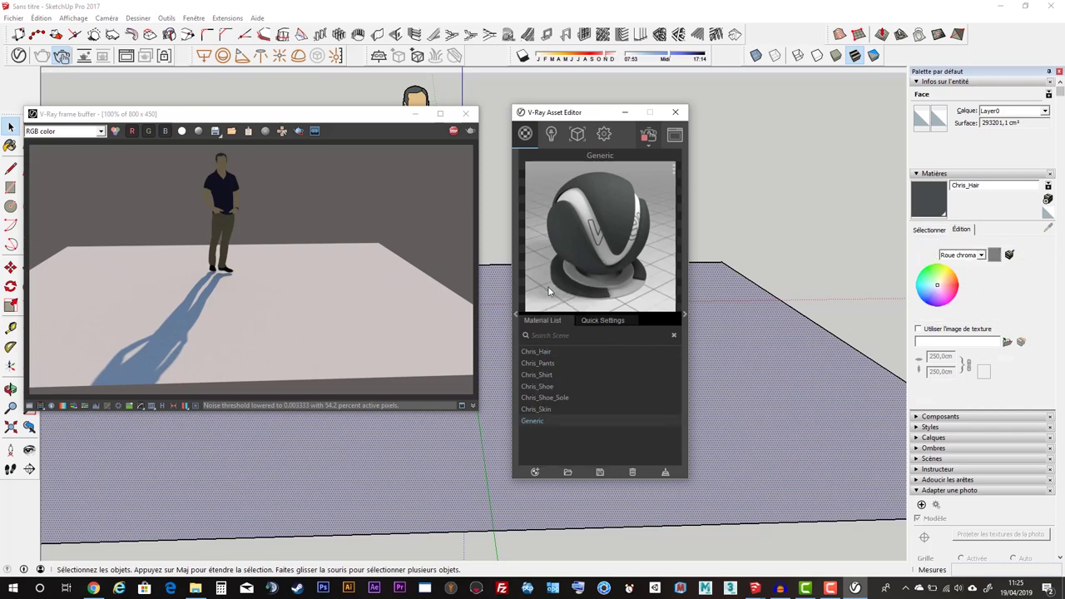
{"action": "right_click", "coordinate": [537, 423]}
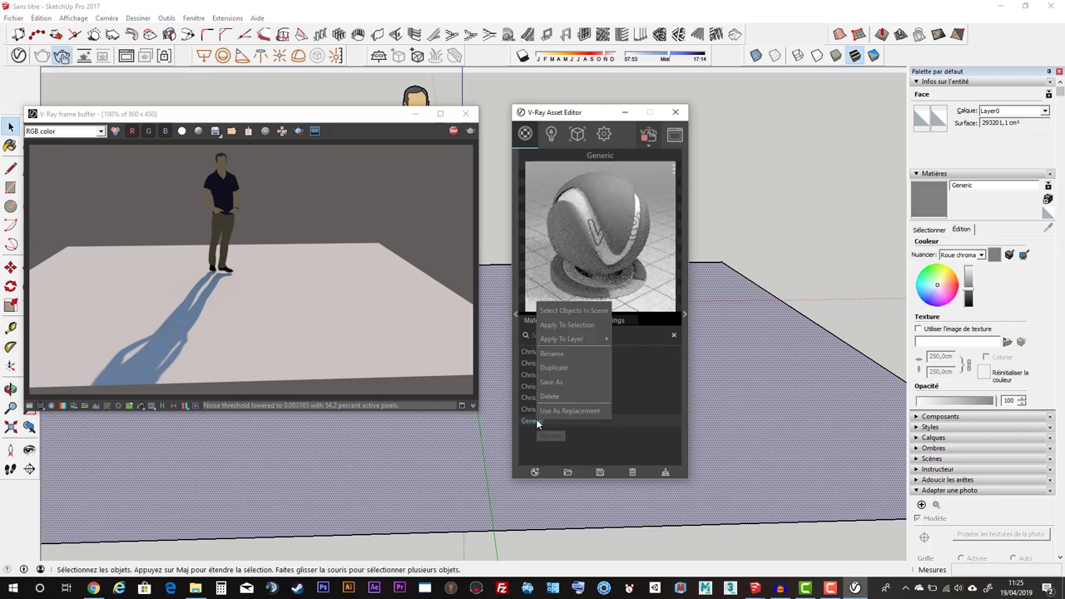
{"action": "left_click", "coordinate": [557, 355]}
{"action": "left_click", "coordinate": [546, 420]}
{"action": "type", "text": "Mon matériau"}
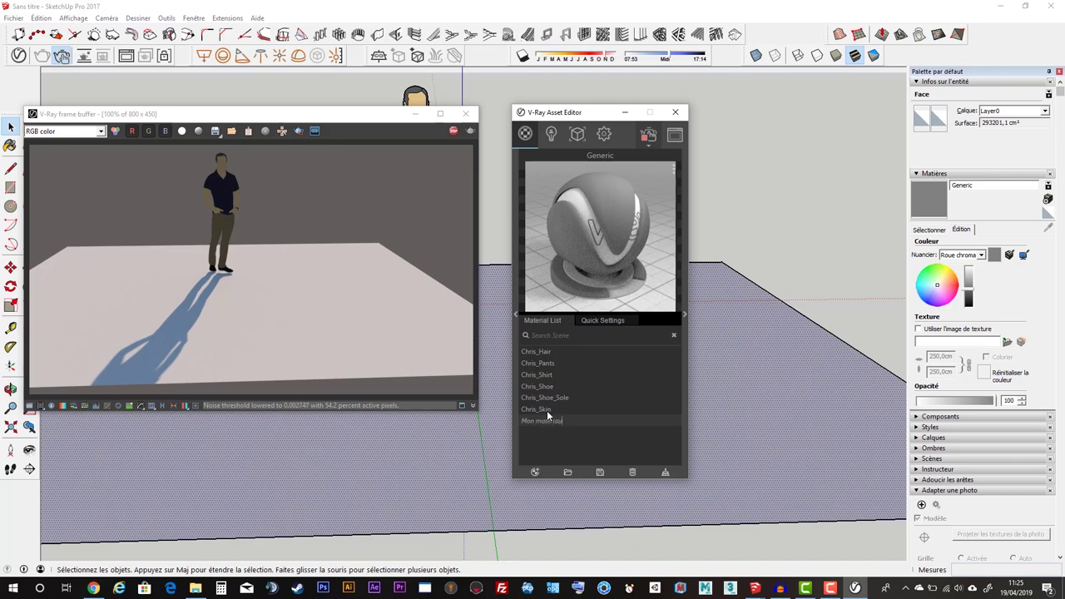
{"action": "key", "text": "Return"}
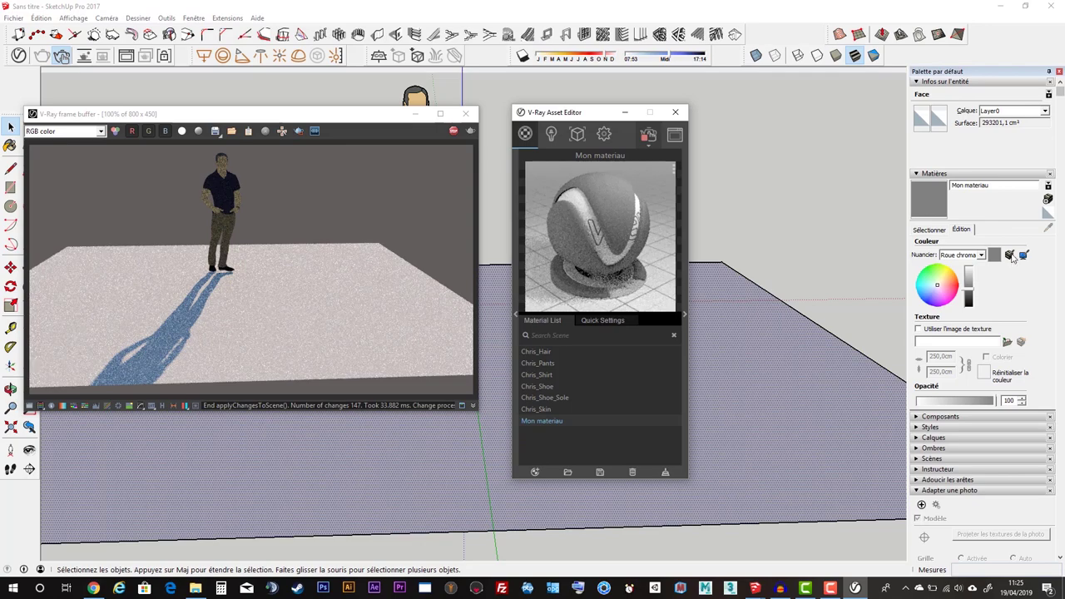
Paint the ground face with Mon materiau using the Paint Bucket
{"action": "left_click", "coordinate": [931, 193]}
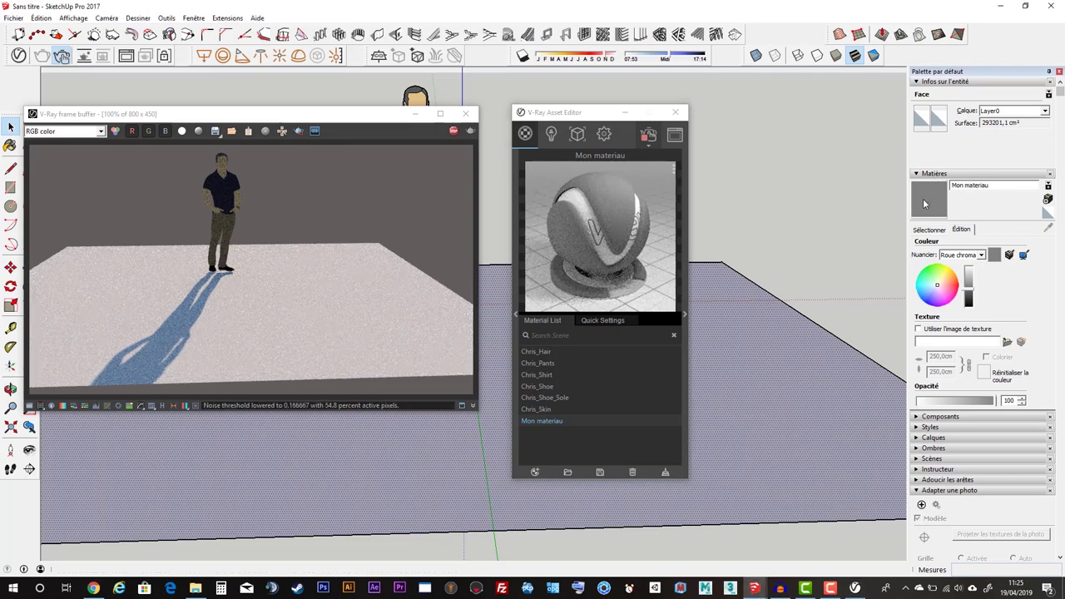
{"action": "left_click", "coordinate": [404, 451]}
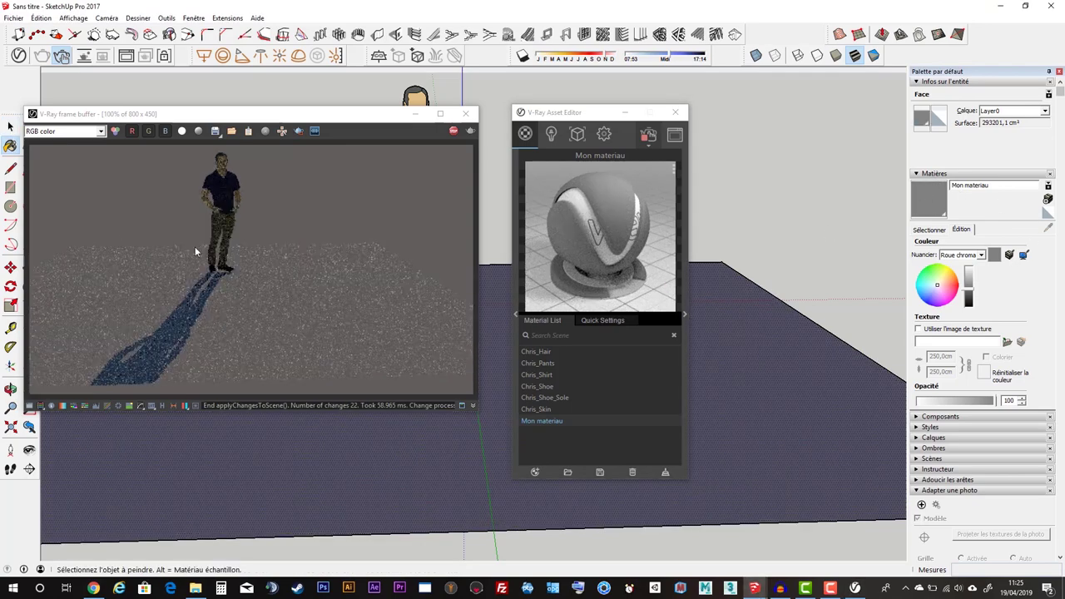
{"action": "left_click", "coordinate": [683, 315]}
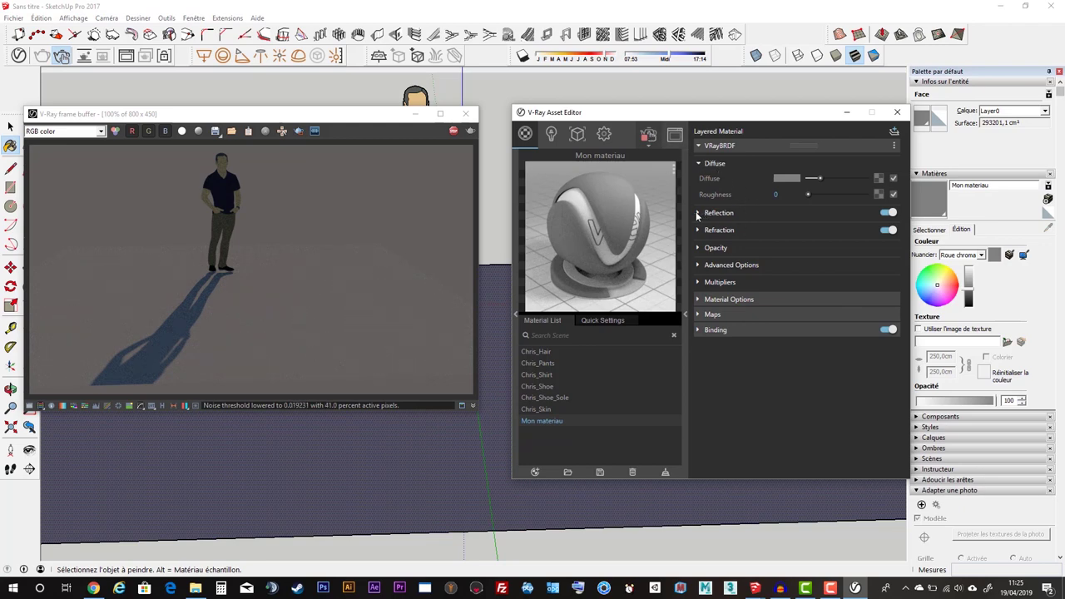
Set Mon materiau's diffuse colour to a mint green in the Color Picker
{"action": "left_click", "coordinate": [699, 314]}
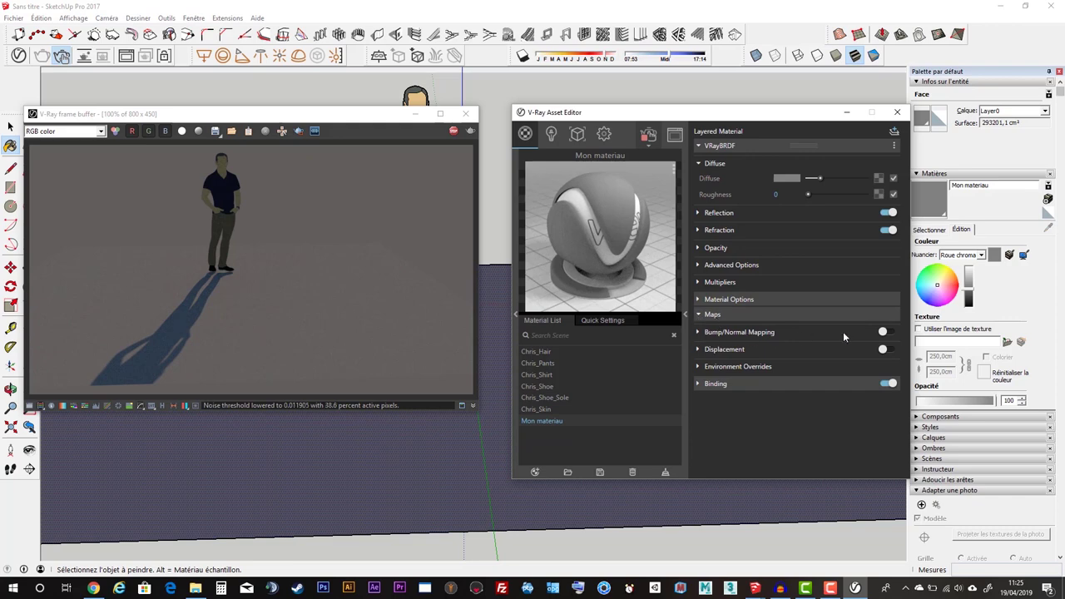
{"action": "left_click", "coordinate": [786, 178]}
{"action": "left_click_drag", "start_coordinate": [463, 240], "coordinate": [502, 214]}
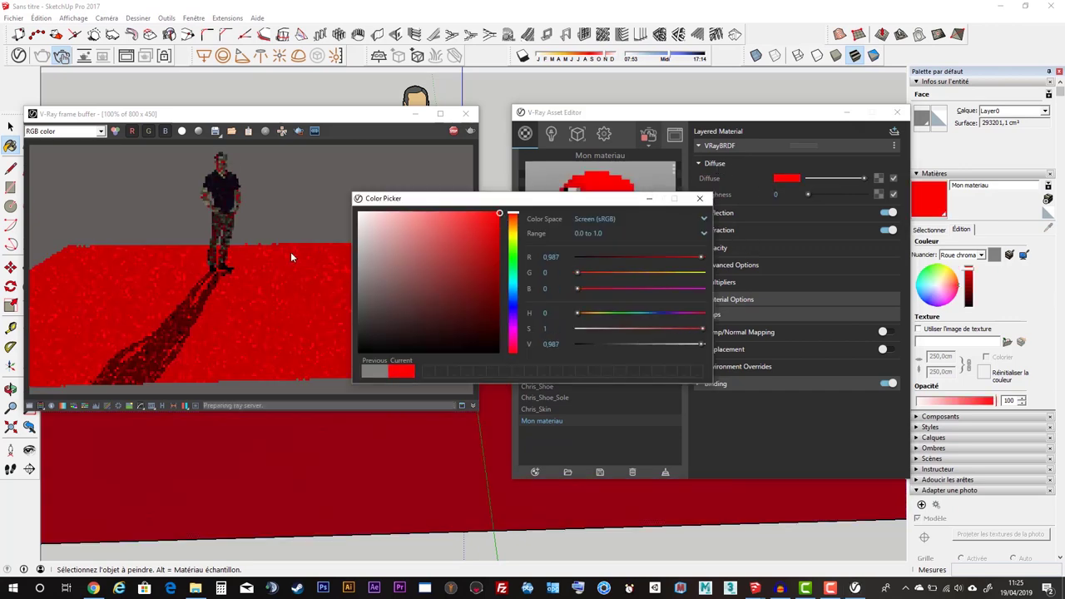
{"action": "left_click", "coordinate": [512, 275]}
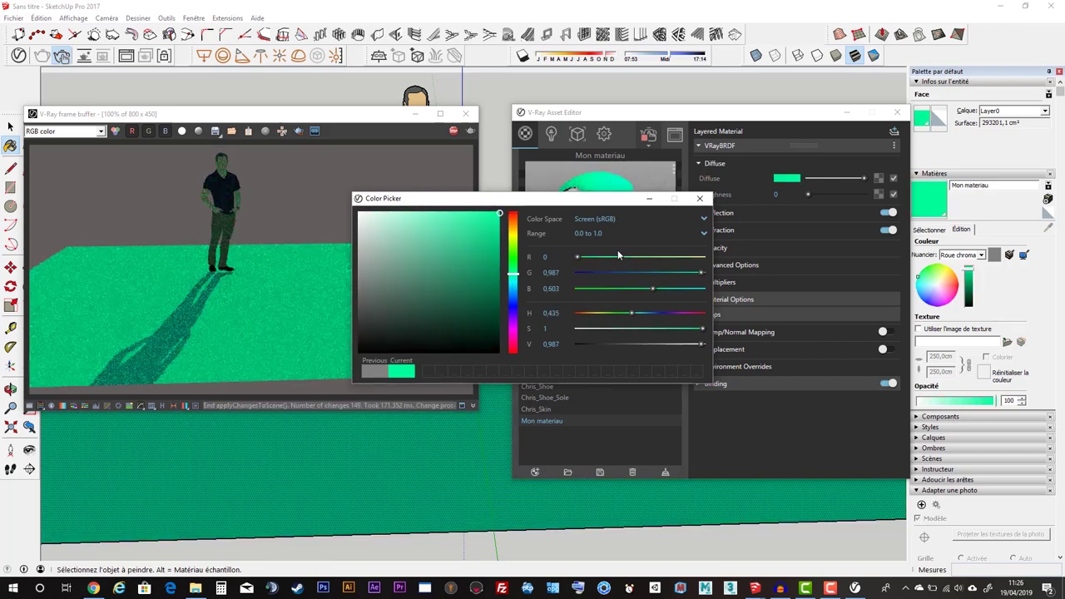
{"action": "left_click", "coordinate": [698, 198]}
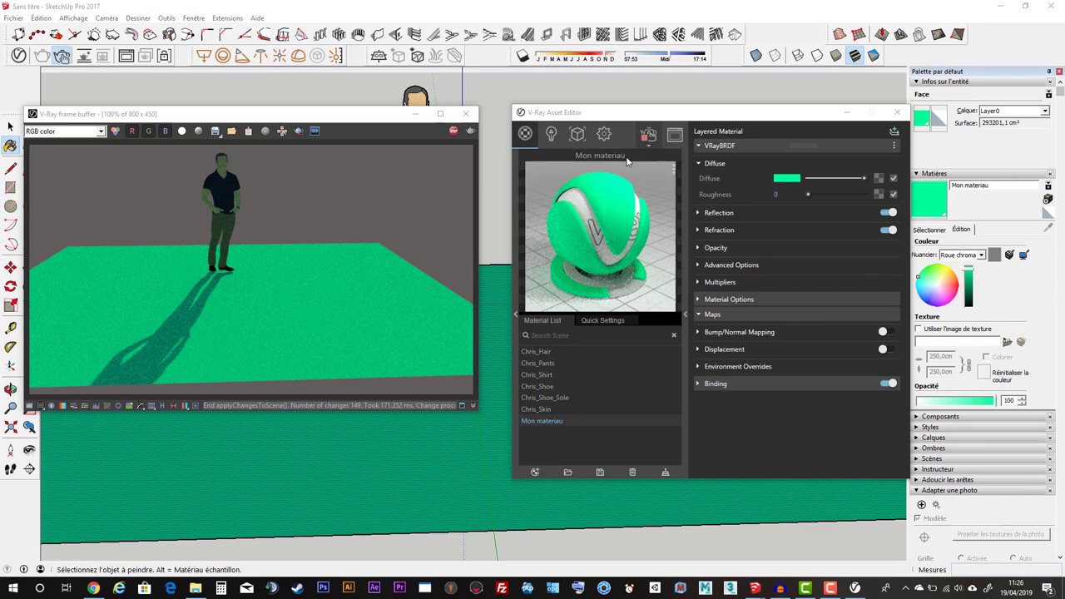
{"action": "left_click", "coordinate": [878, 179]}
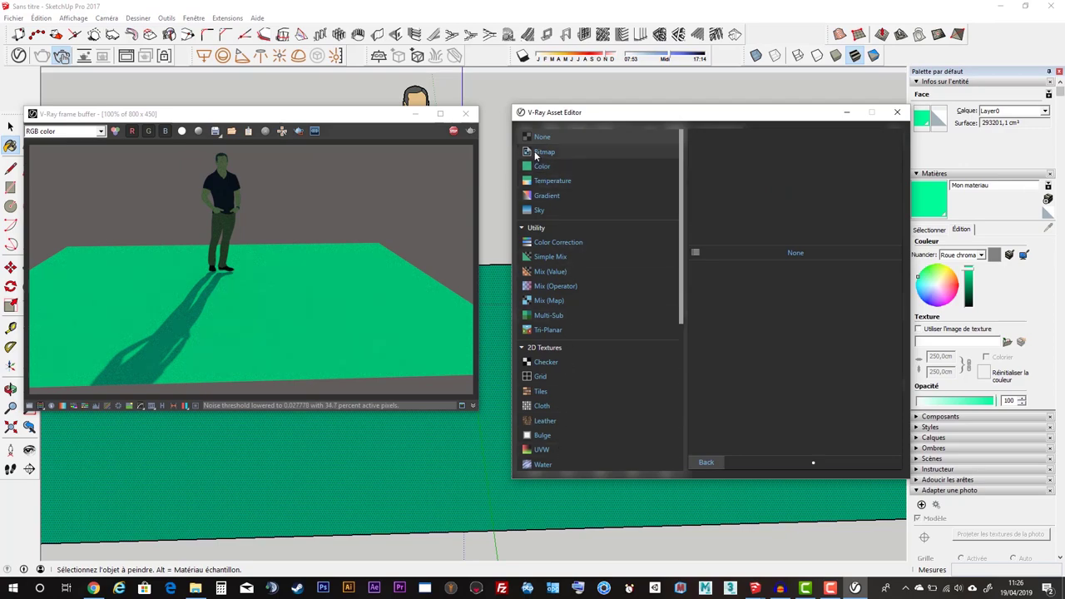
Choose a Bitmap diffuse texture and select vieux1_COLOR from the vieux bois folder
{"action": "left_click", "coordinate": [557, 152]}
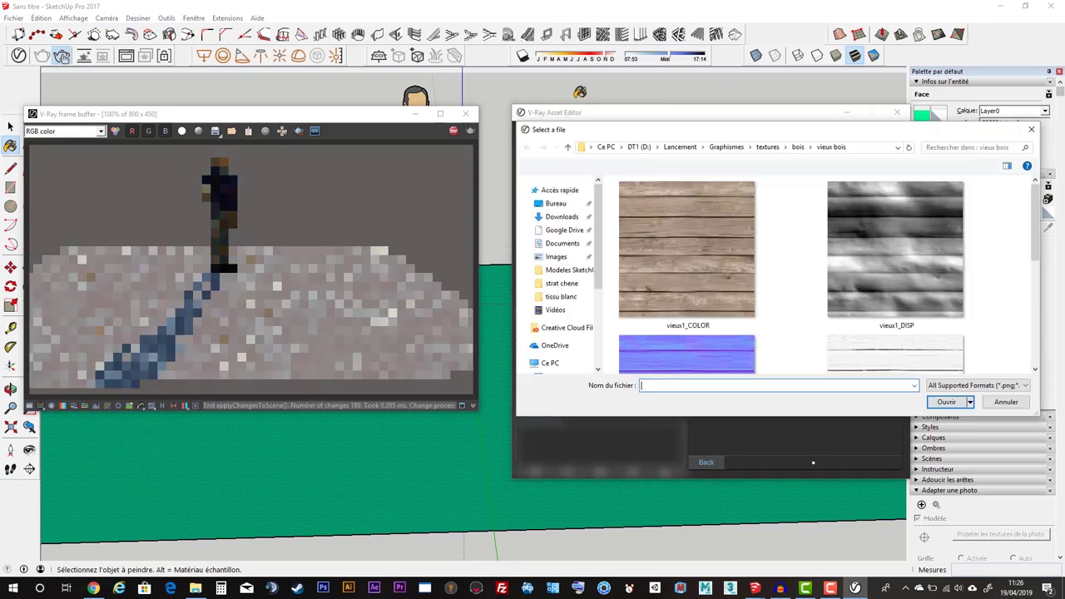
{"action": "left_click_drag", "start_coordinate": [592, 124], "coordinate": [539, 112]}
{"action": "scroll", "coordinate": [670, 226], "scroll_direction": "down", "scroll_amount": 3}
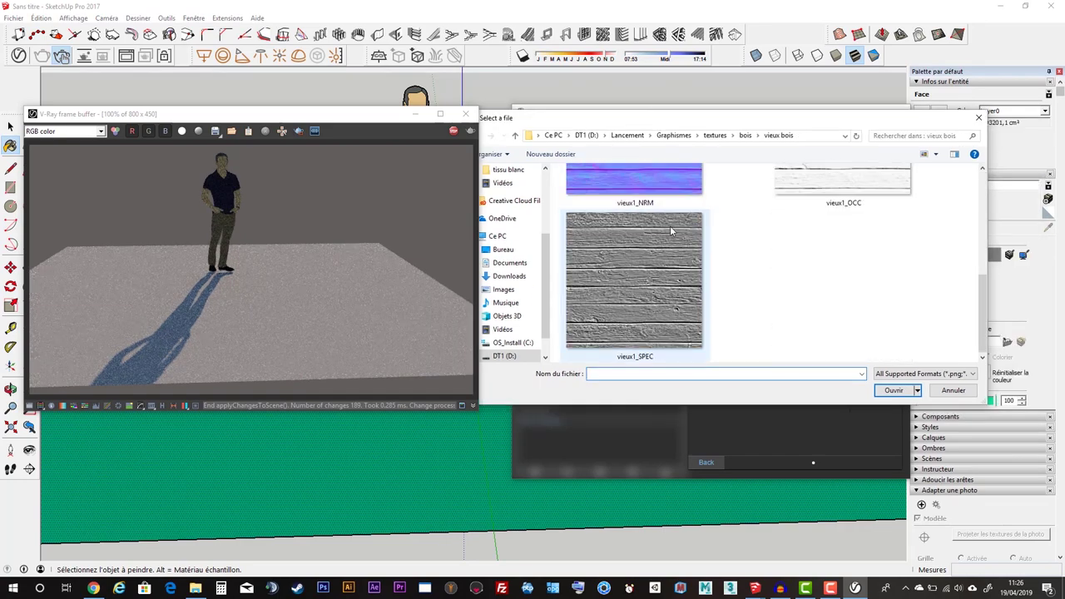
{"action": "scroll", "coordinate": [670, 225], "scroll_direction": "up", "scroll_amount": 3}
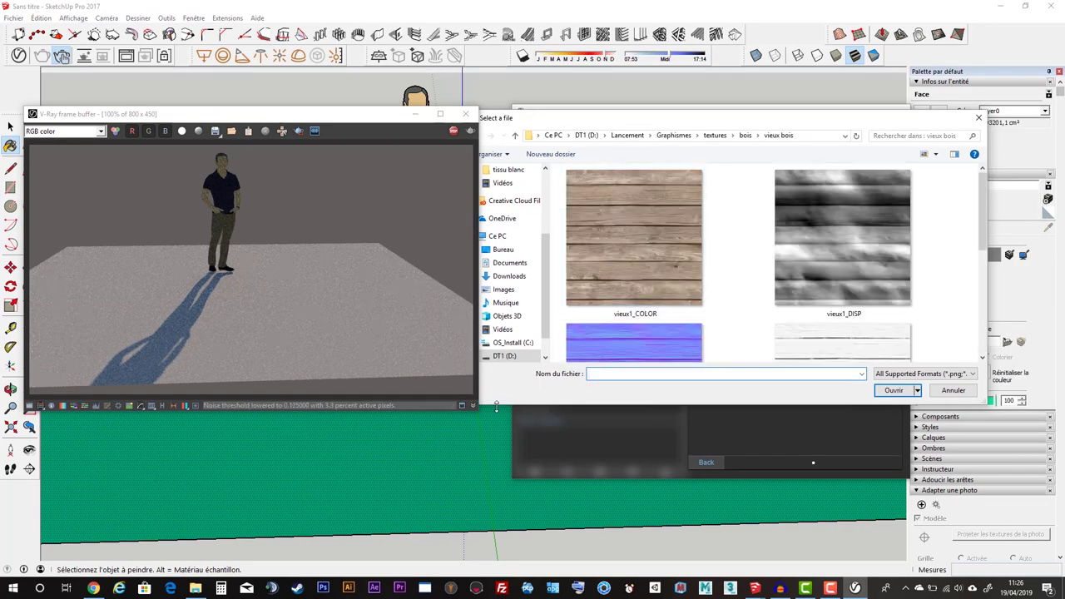
{"action": "left_click_drag", "start_coordinate": [496, 406], "coordinate": [496, 550]}
{"action": "left_click", "coordinate": [657, 263]}
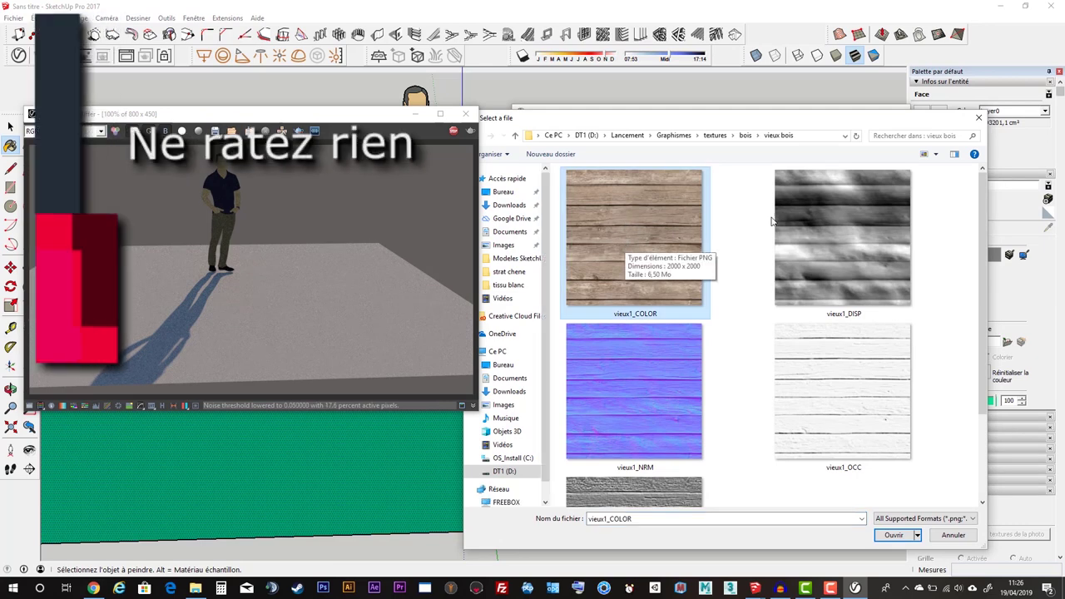
{"action": "scroll", "coordinate": [678, 385], "scroll_direction": "down", "scroll_amount": 2}
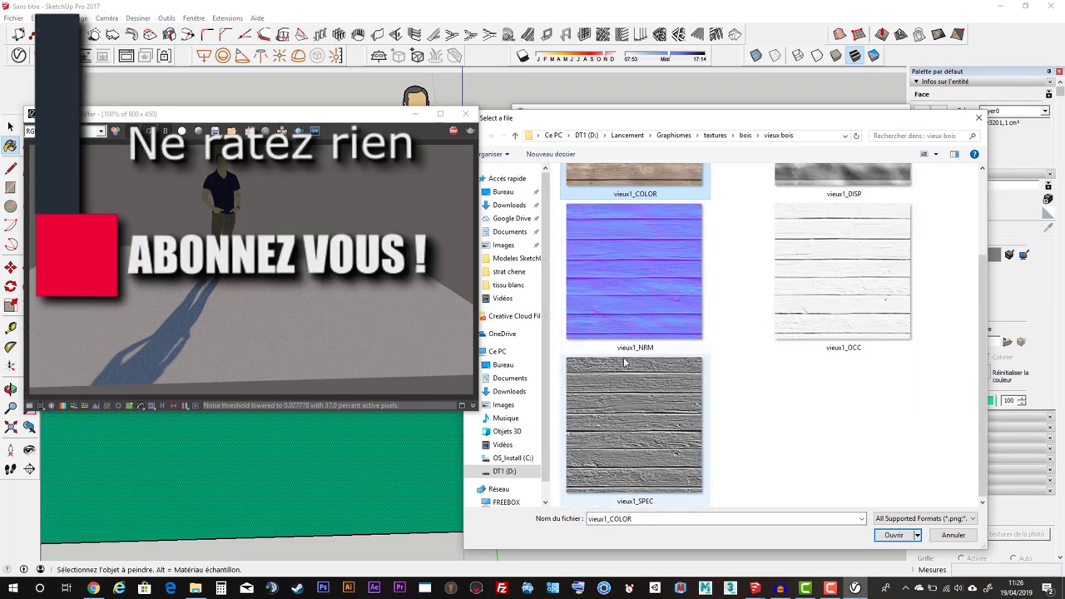
{"action": "scroll", "coordinate": [625, 362], "scroll_direction": "up", "scroll_amount": 2}
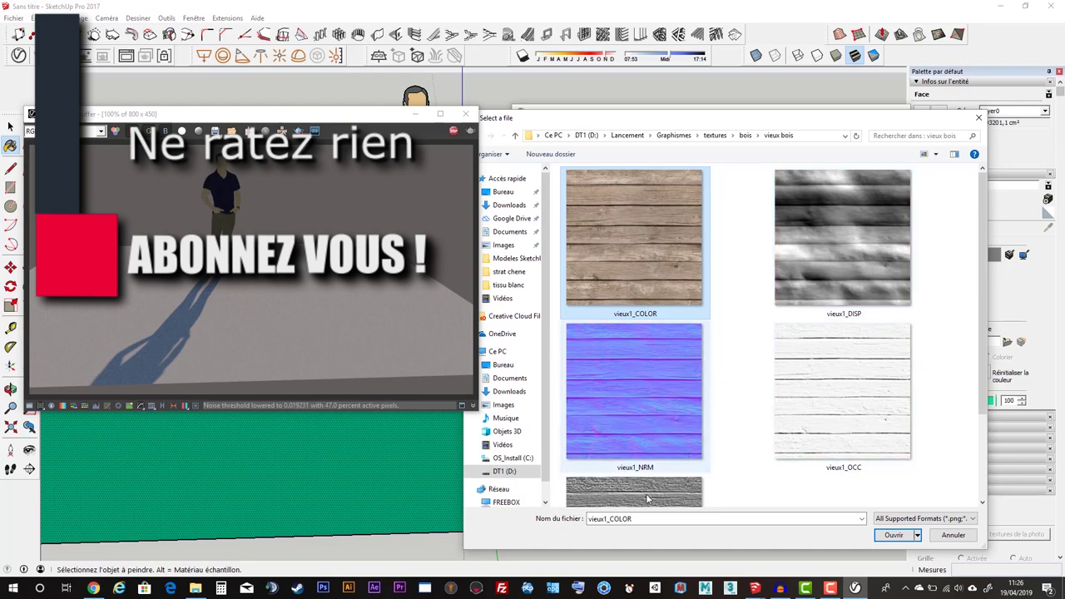
{"action": "scroll", "coordinate": [648, 492], "scroll_direction": "down", "scroll_amount": 2}
{"action": "scroll", "coordinate": [647, 477], "scroll_direction": "up", "scroll_amount": 2}
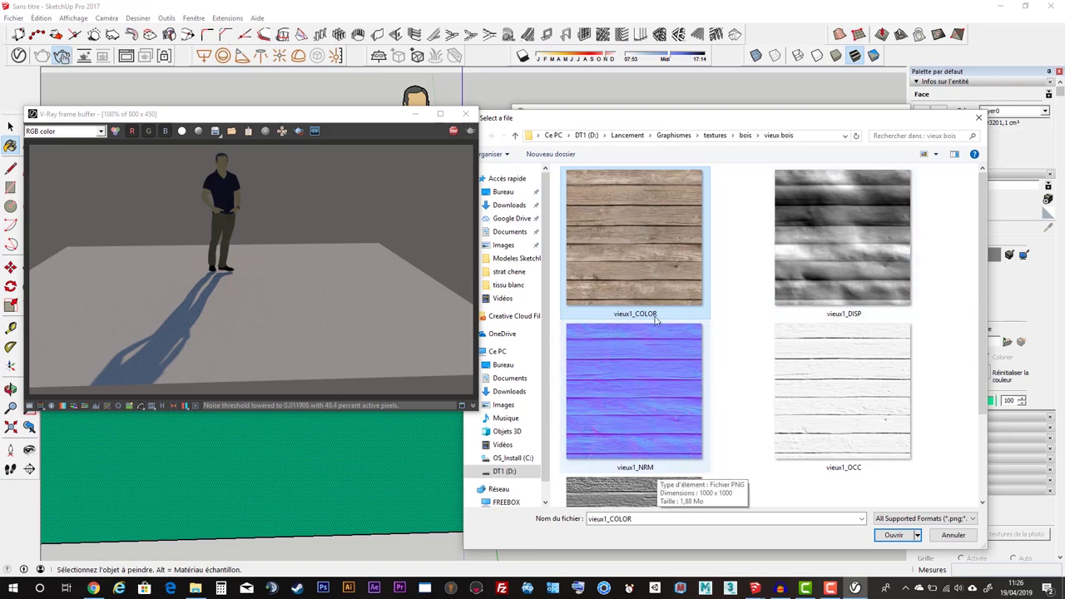
{"action": "left_click", "coordinate": [93, 588]}
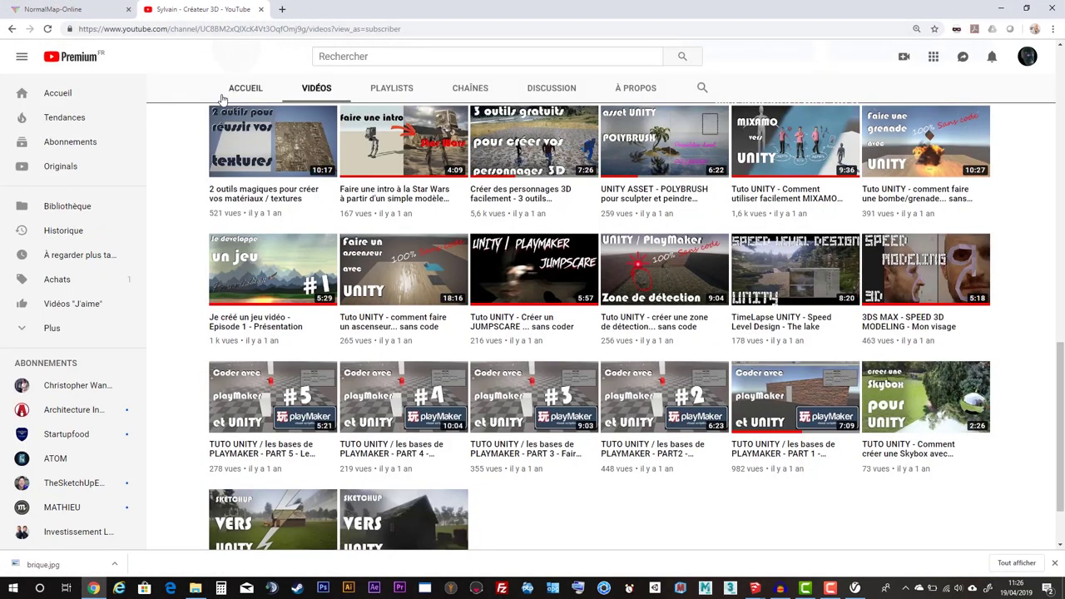
{"action": "mouse_move", "coordinate": [273, 139]}
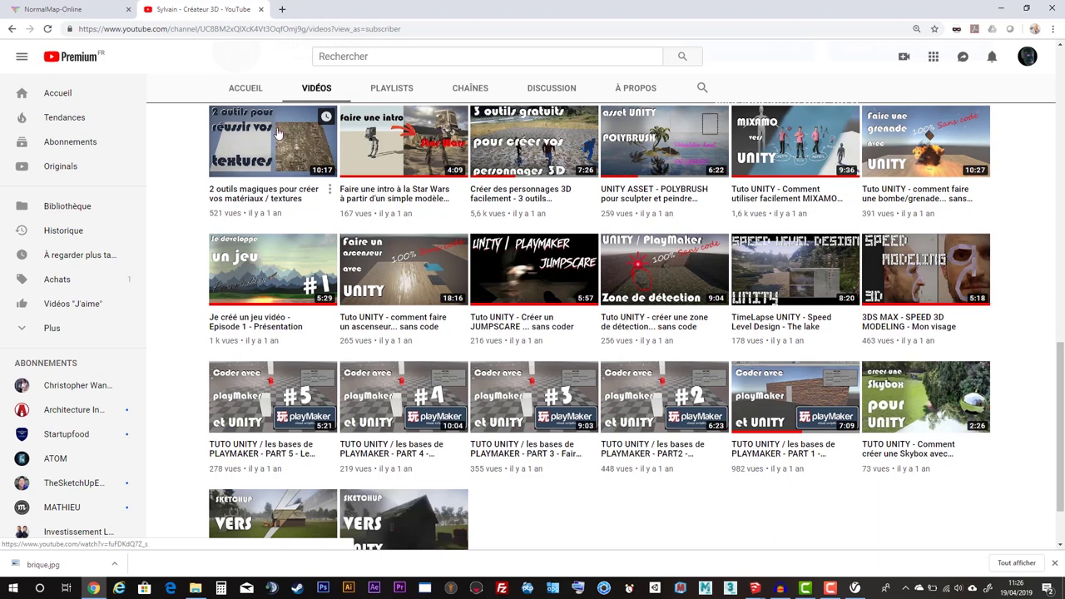
Show the NormalMap-Online tab in Chrome, then bring the V-Ray frame buffer back up
{"action": "left_click", "coordinate": [55, 10]}
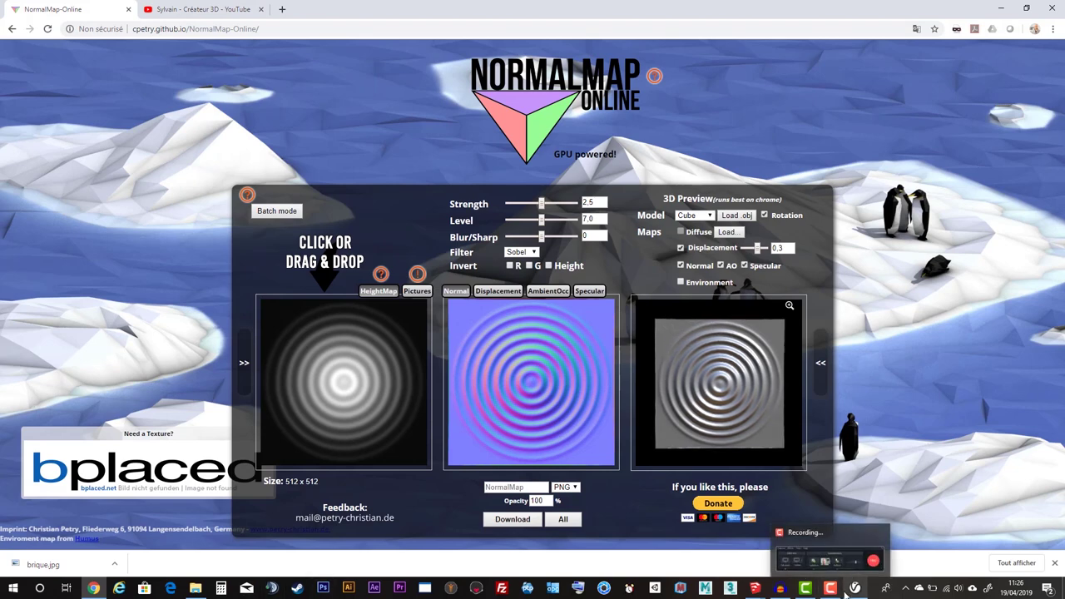
{"action": "left_click", "coordinate": [755, 589]}
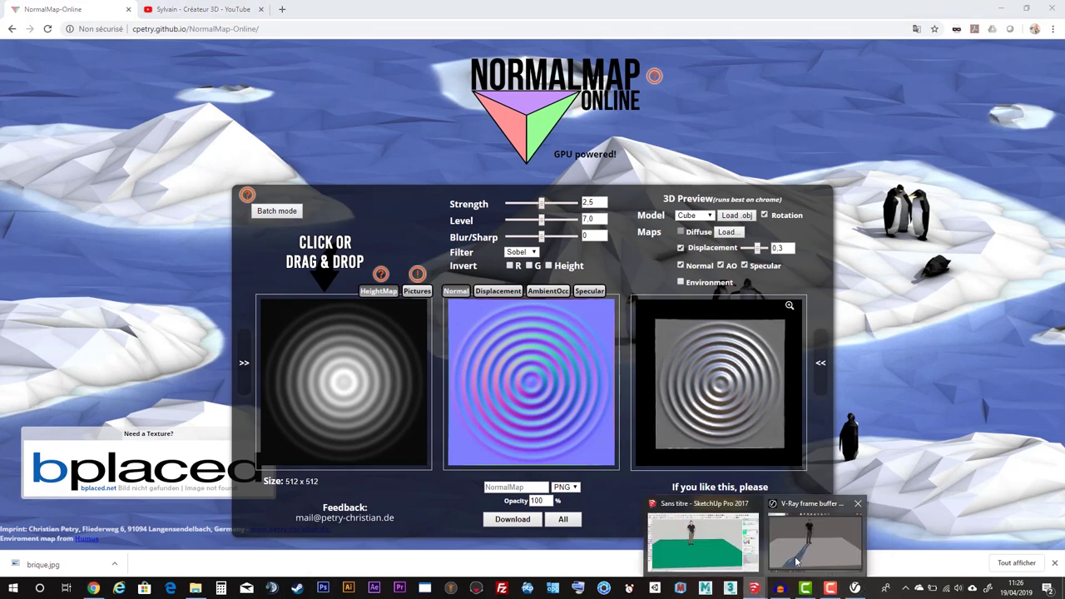
{"action": "left_click", "coordinate": [795, 563]}
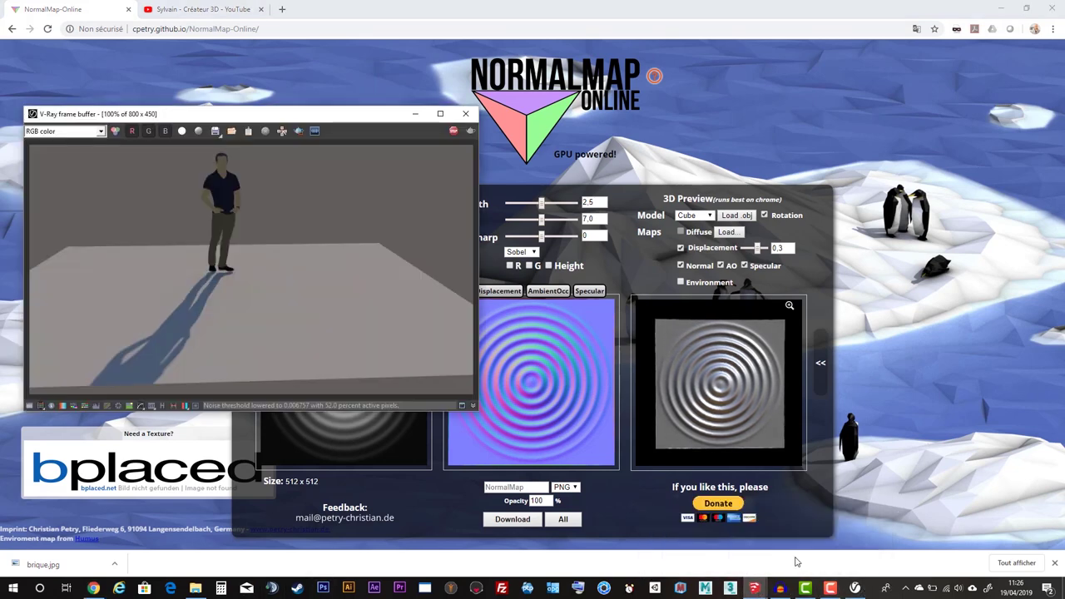
{"action": "left_click", "coordinate": [753, 588]}
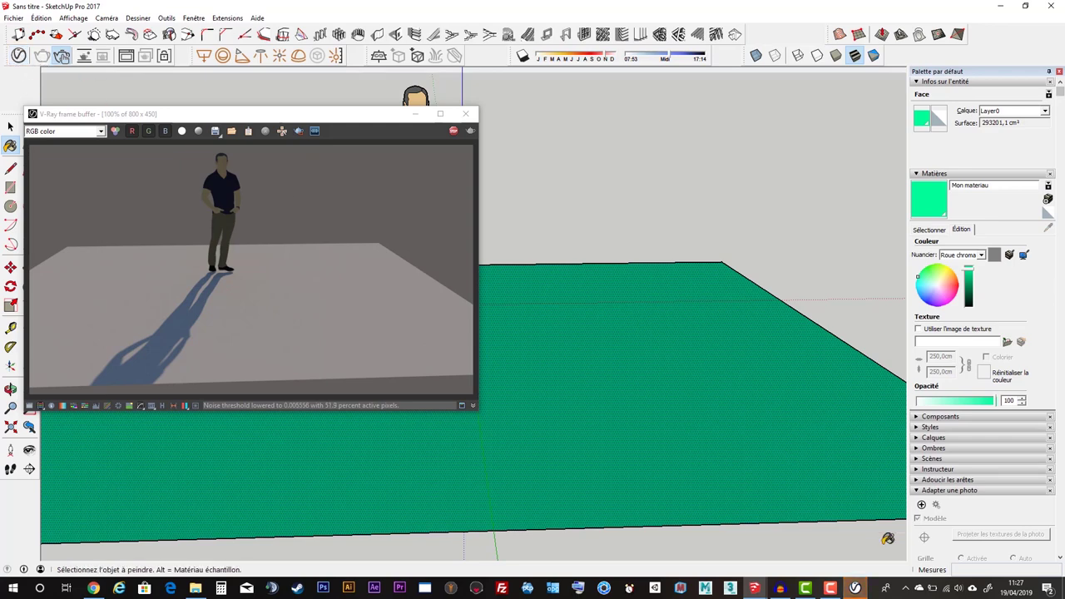
Load vieux1_COLOR from the Select a file dialog as the bitmap texture
{"action": "left_click", "coordinate": [854, 588]}
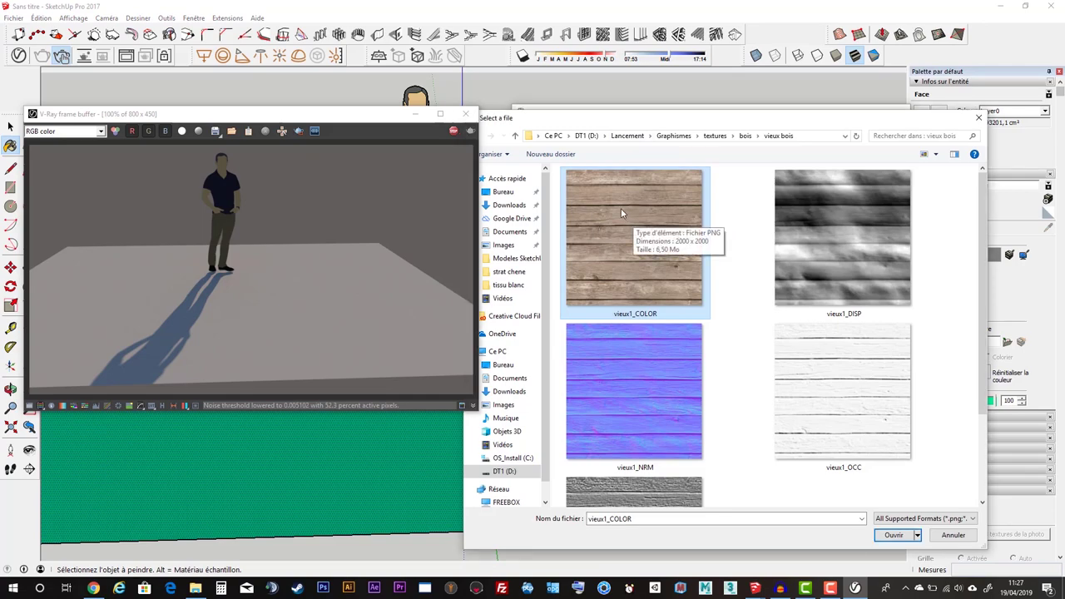
{"action": "left_click", "coordinate": [892, 535]}
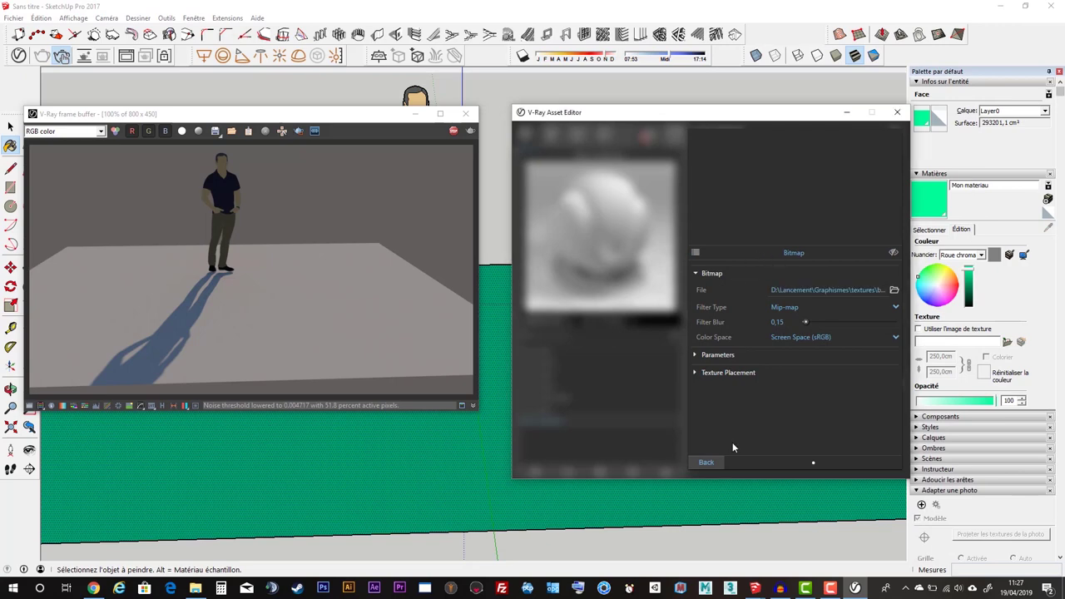
Return to Mon materiau's settings and restart the interactive render showing the wood plank floor
{"action": "left_click", "coordinate": [705, 463]}
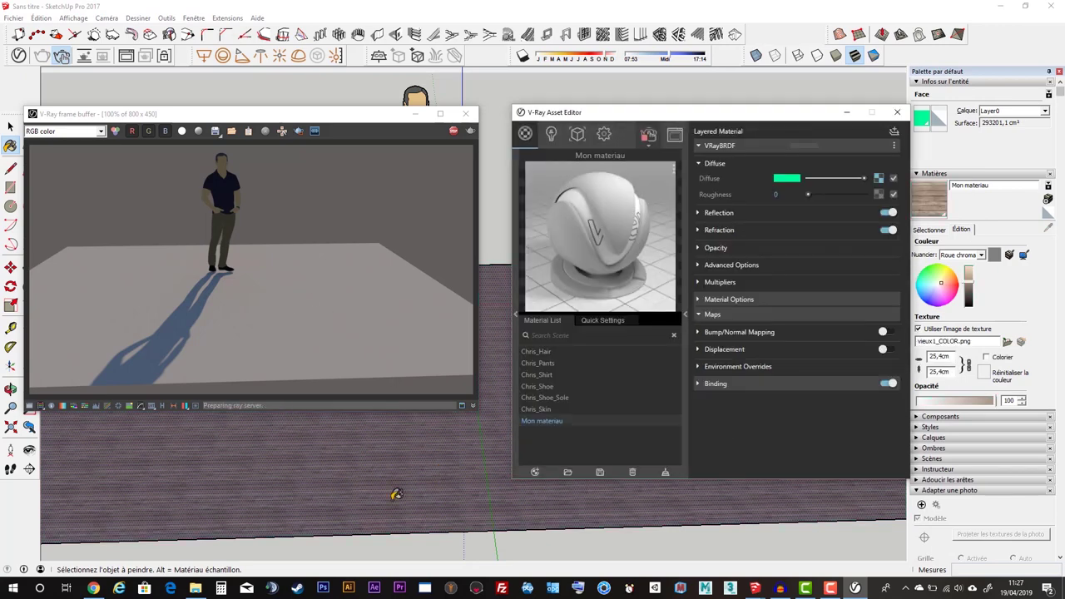
{"action": "left_click", "coordinate": [450, 135]}
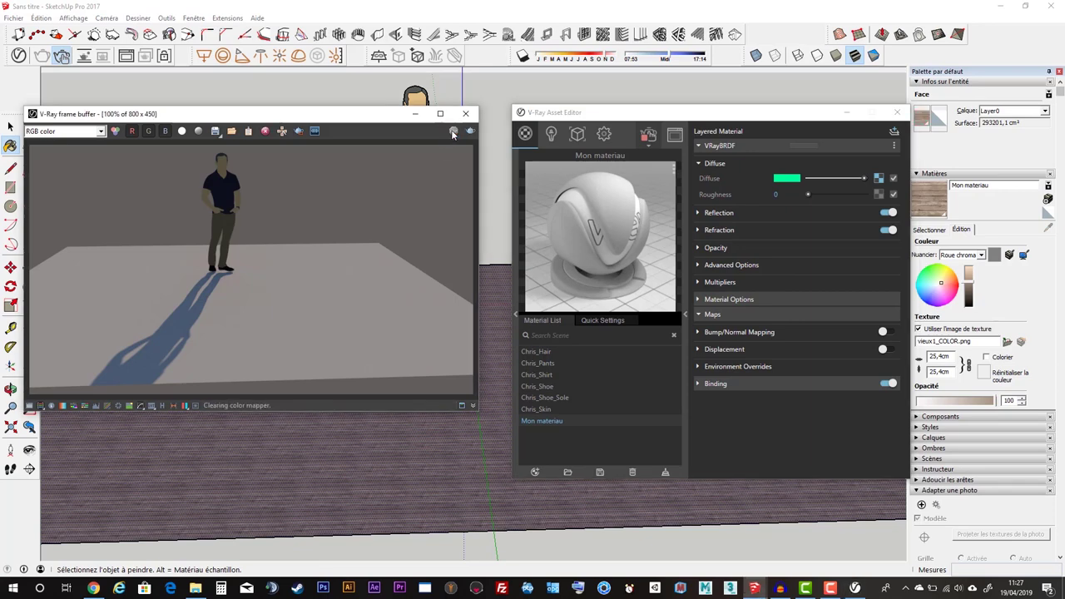
{"action": "left_click", "coordinate": [62, 57]}
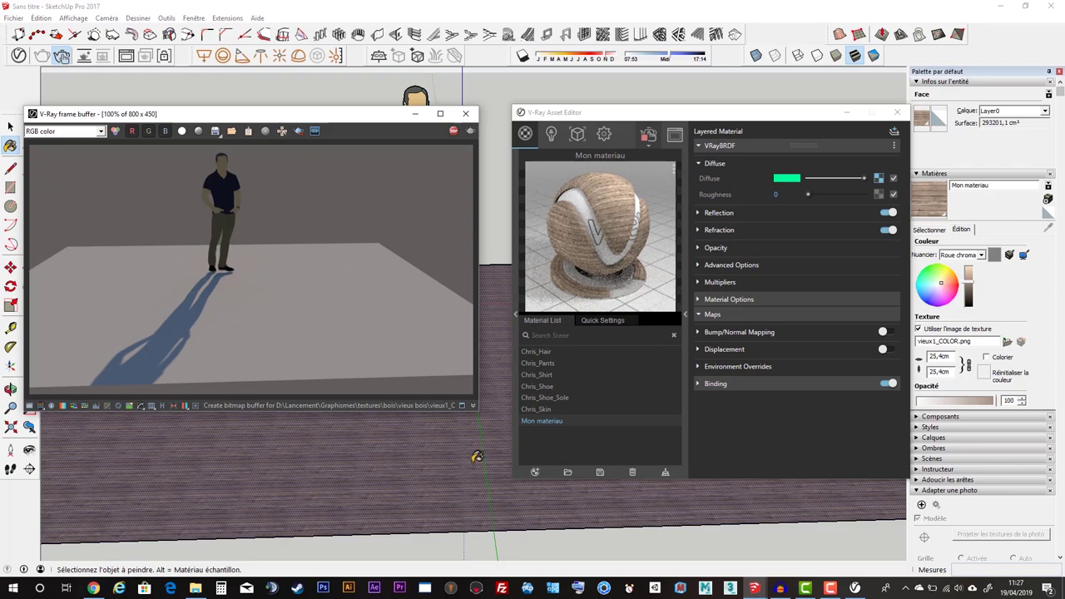
{"action": "scroll", "coordinate": [391, 475], "scroll_direction": "up", "scroll_amount": 1}
{"action": "scroll", "coordinate": [391, 476], "scroll_direction": "up", "scroll_amount": 1}
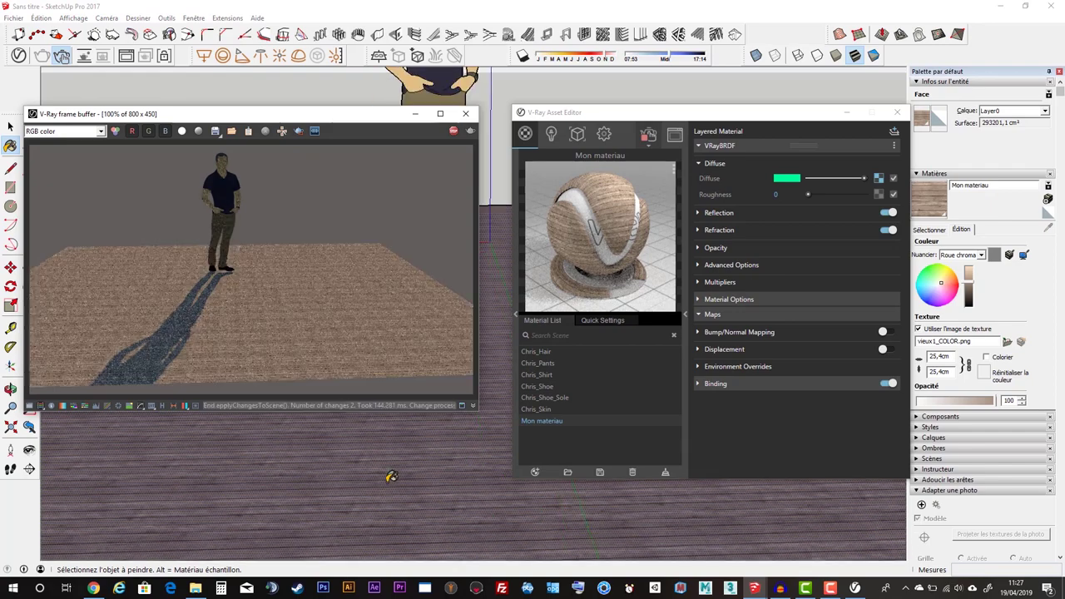
{"action": "scroll", "coordinate": [372, 482], "scroll_direction": "up", "scroll_amount": 1}
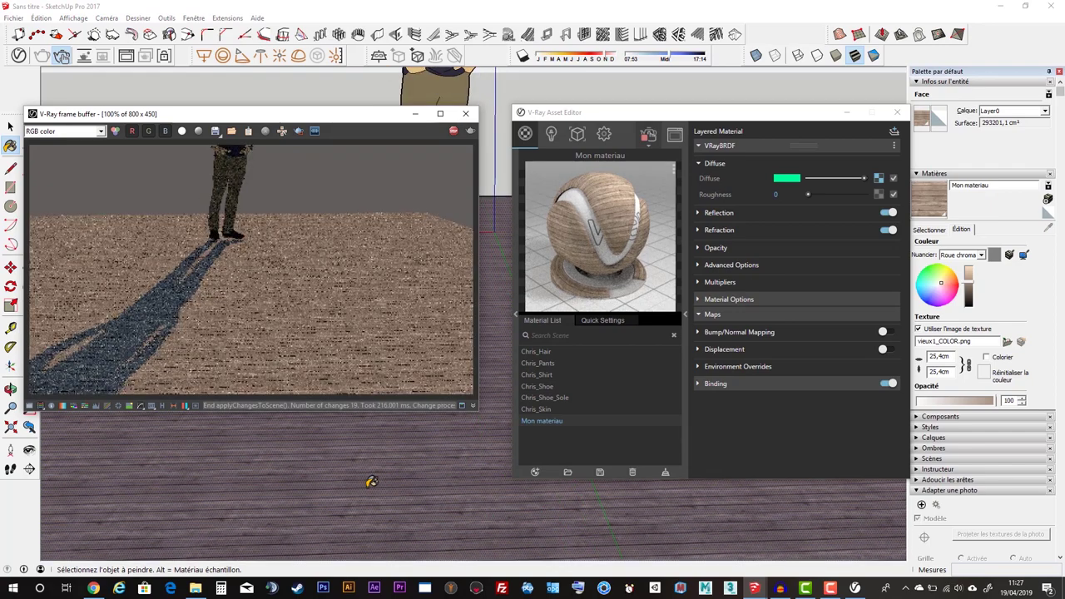
{"action": "scroll", "coordinate": [372, 481], "scroll_direction": "up", "scroll_amount": 1}
{"action": "scroll", "coordinate": [372, 481], "scroll_direction": "up", "scroll_amount": 1}
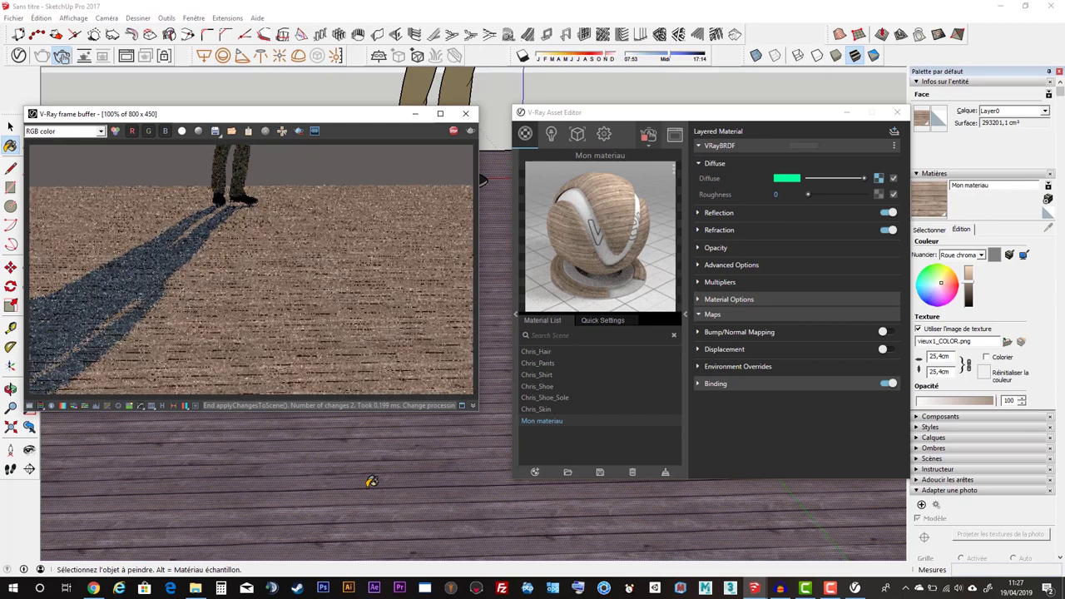
{"action": "scroll", "coordinate": [371, 482], "scroll_direction": "up", "scroll_amount": 1}
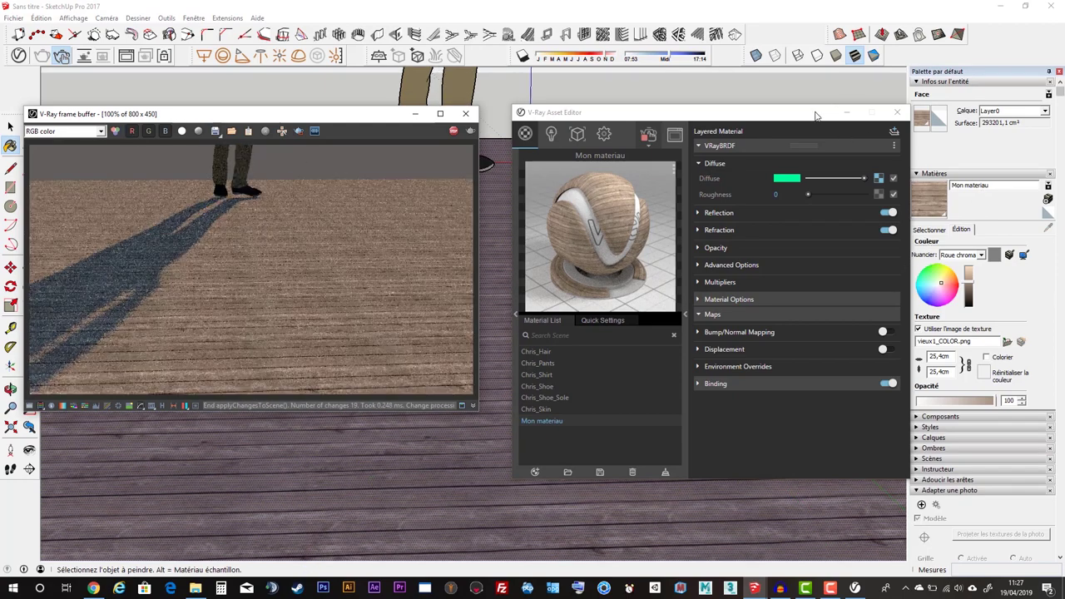
{"action": "left_click_drag", "start_coordinate": [821, 118], "coordinate": [761, 111]}
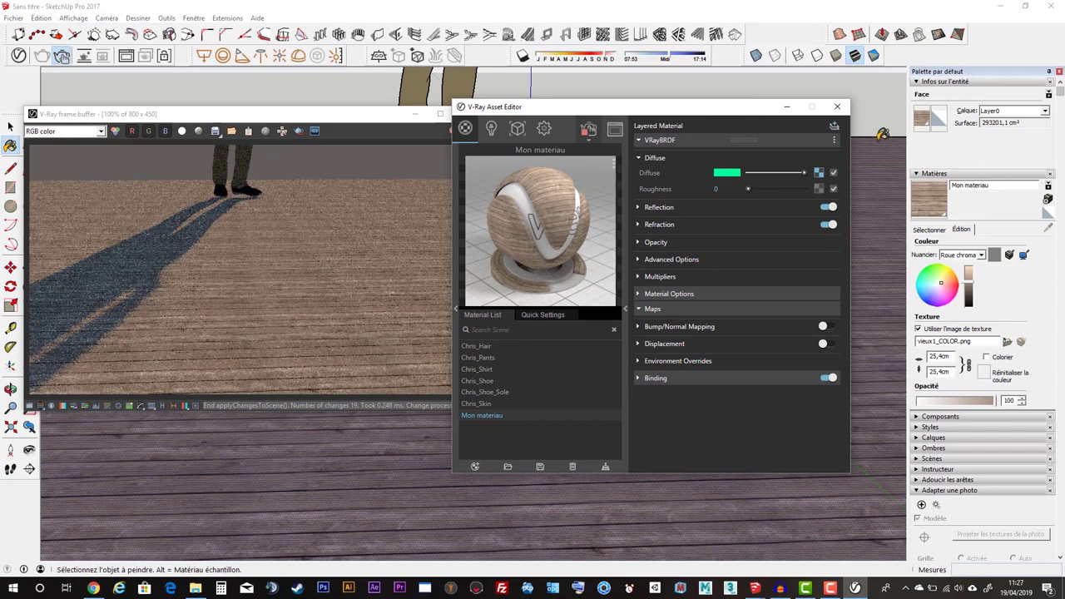
Set the wood texture size to 250 cm by 250 cm
{"action": "left_click", "coordinate": [929, 231]}
{"action": "double_click", "coordinate": [931, 282]}
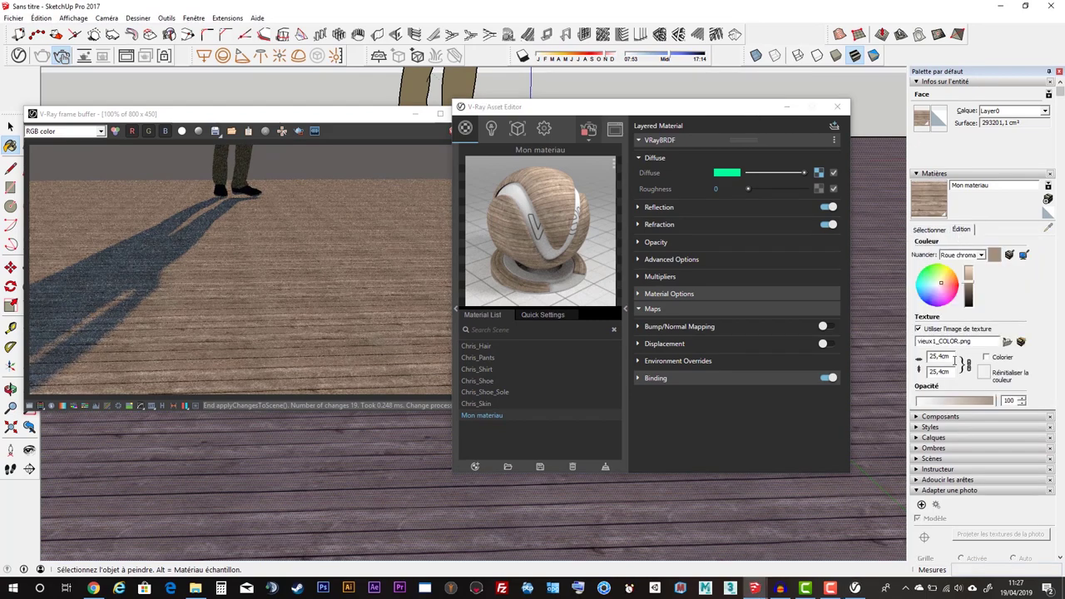
{"action": "left_click", "coordinate": [953, 356]}
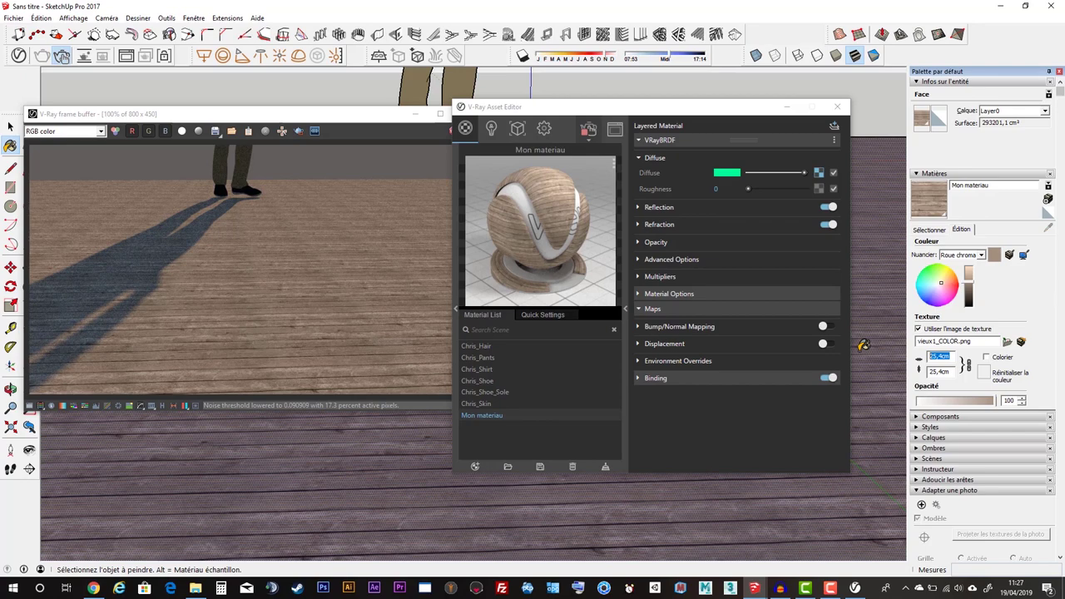
{"action": "type", "text": "250"}
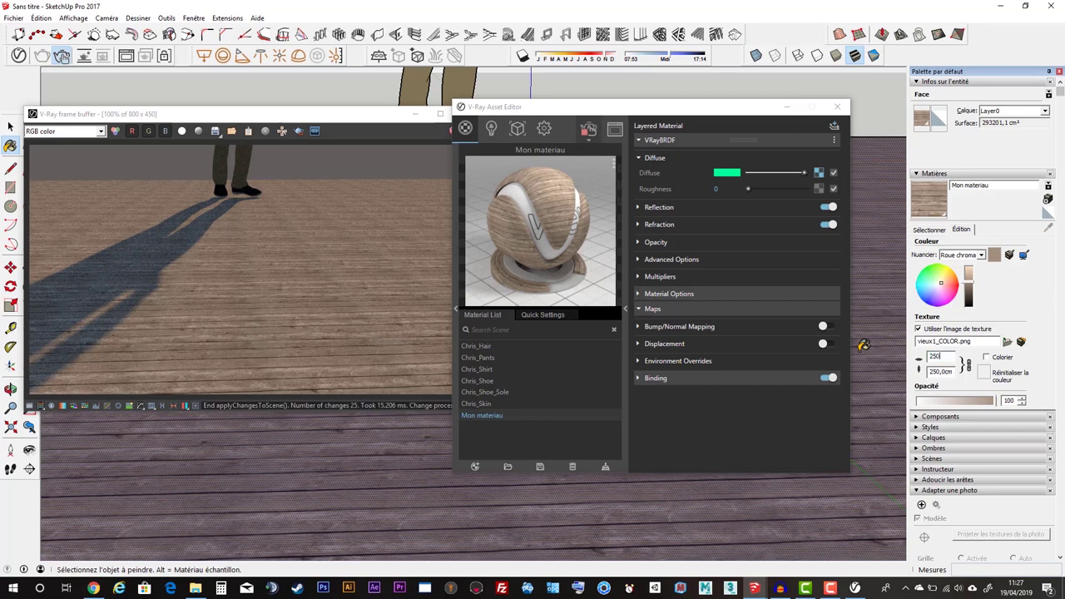
{"action": "key", "text": "Return"}
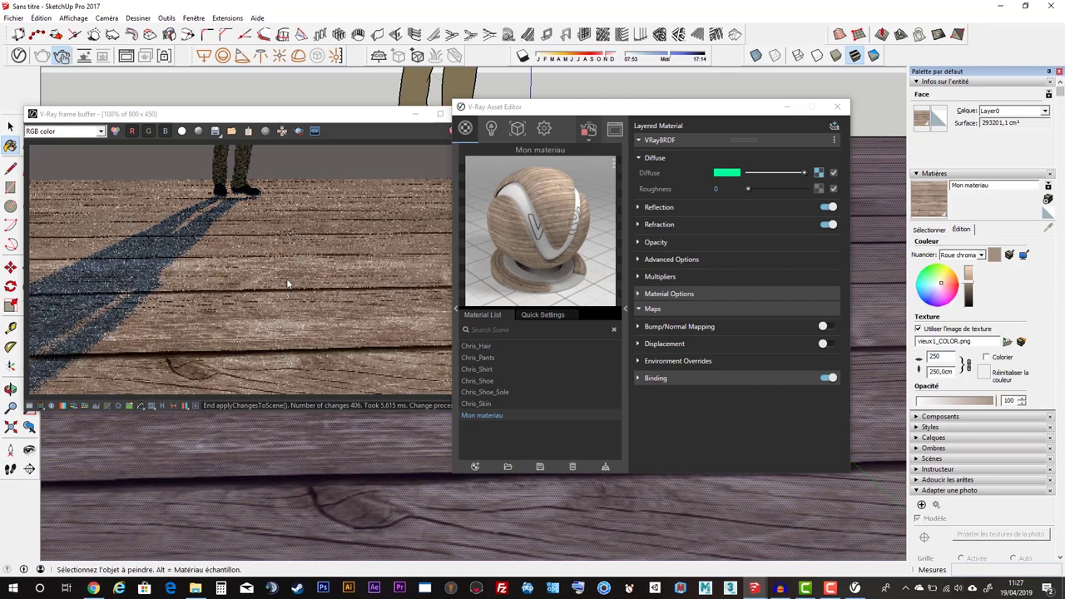
Paint the floor with the wood material and frame the figure standing on it
{"action": "left_click", "coordinate": [349, 491]}
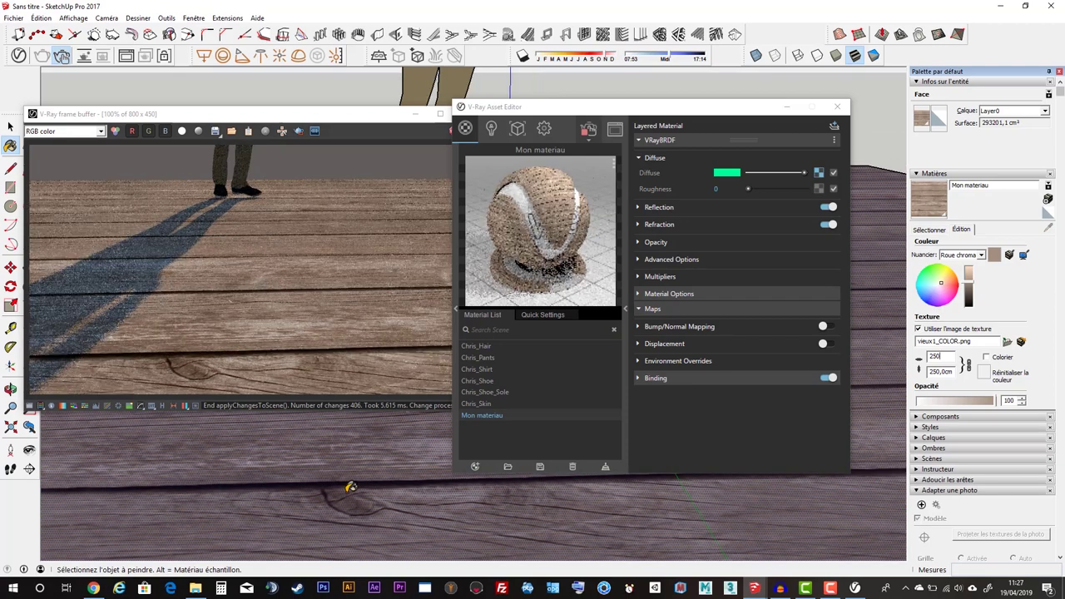
{"action": "middle_click_drag", "start_coordinate": [355, 481], "coordinate": [281, 502]}
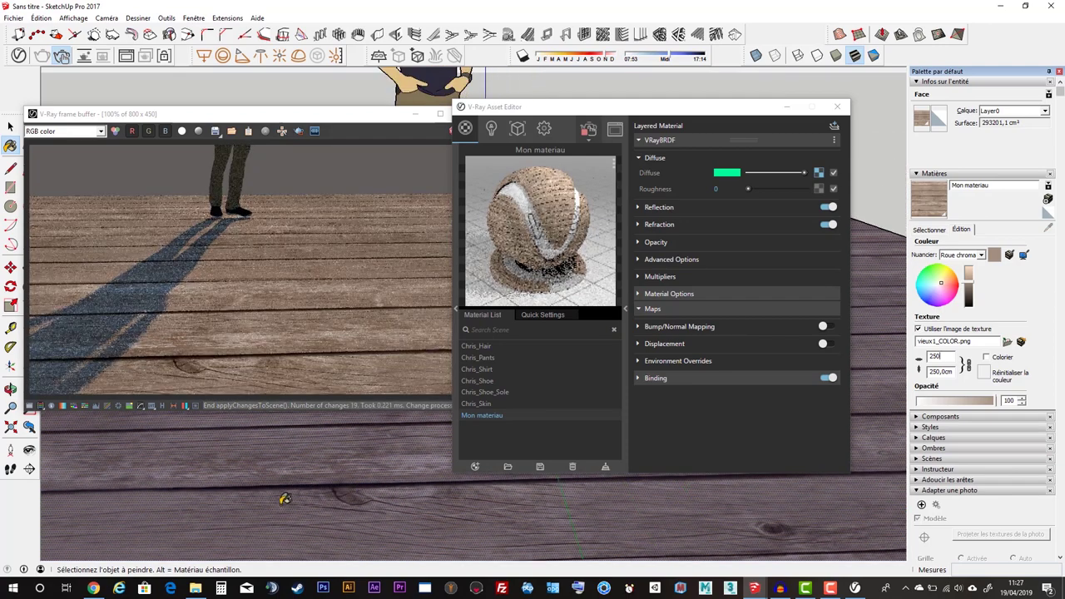
{"action": "middle_click_drag", "start_coordinate": [338, 407], "coordinate": [356, 487]}
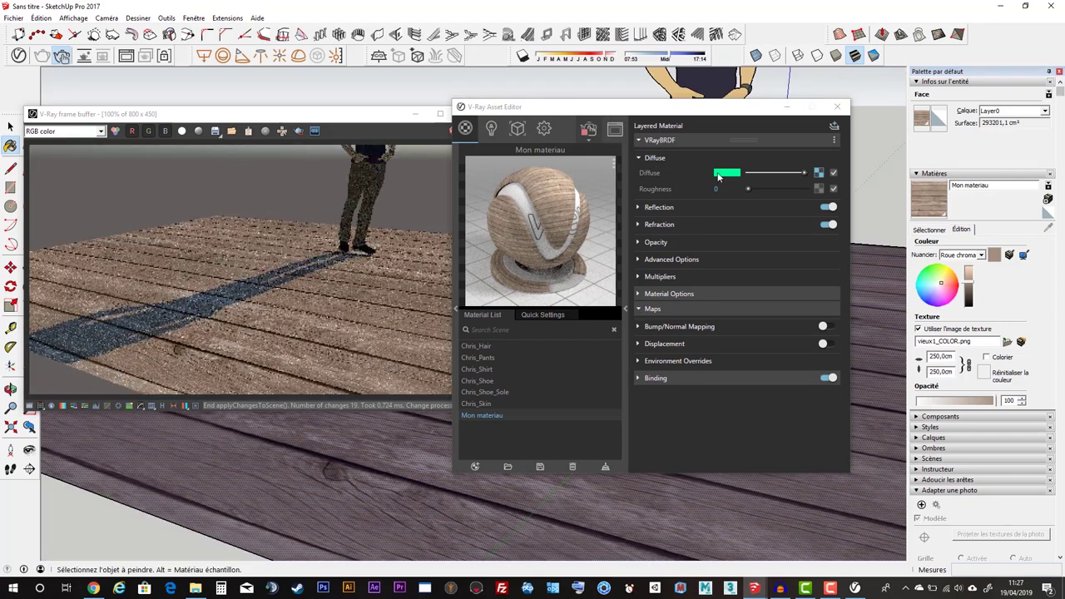
Change Mon materiau's diffuse colour from green to red
{"action": "left_click", "coordinate": [719, 175]}
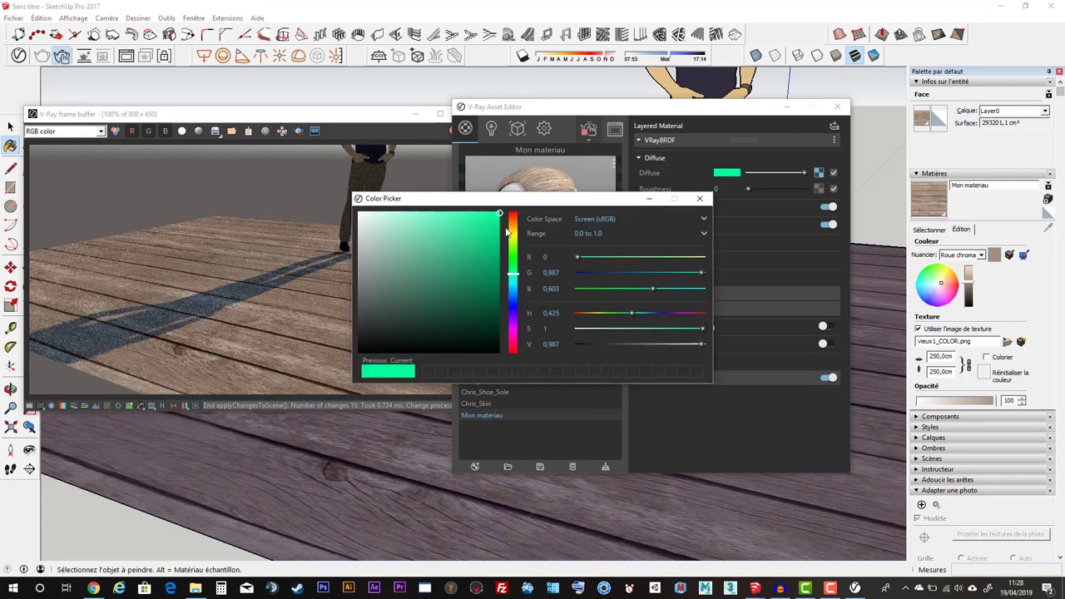
{"action": "left_click", "coordinate": [512, 215]}
{"action": "left_click", "coordinate": [700, 198]}
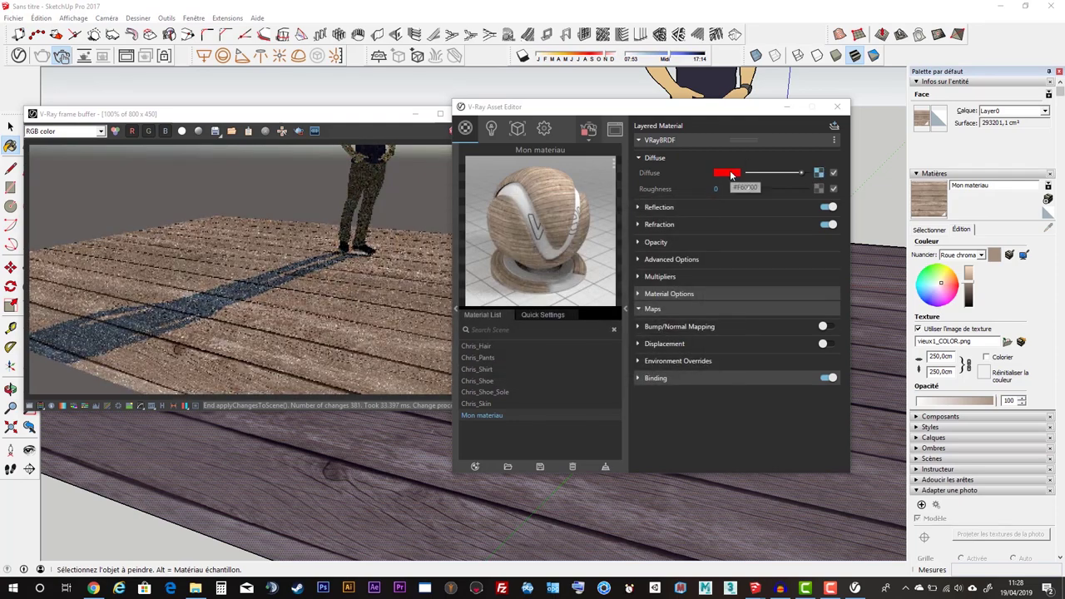
{"action": "left_click", "coordinate": [639, 158]}
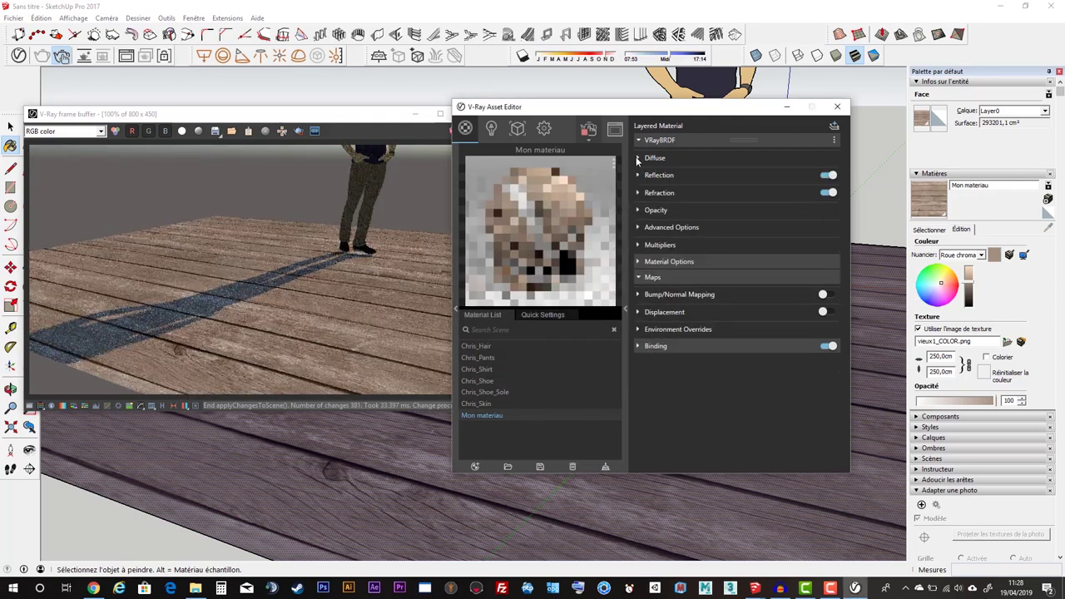
Enable reflection with a white reflection colour and 0.65 reflection glossiness
{"action": "left_click", "coordinate": [640, 176]}
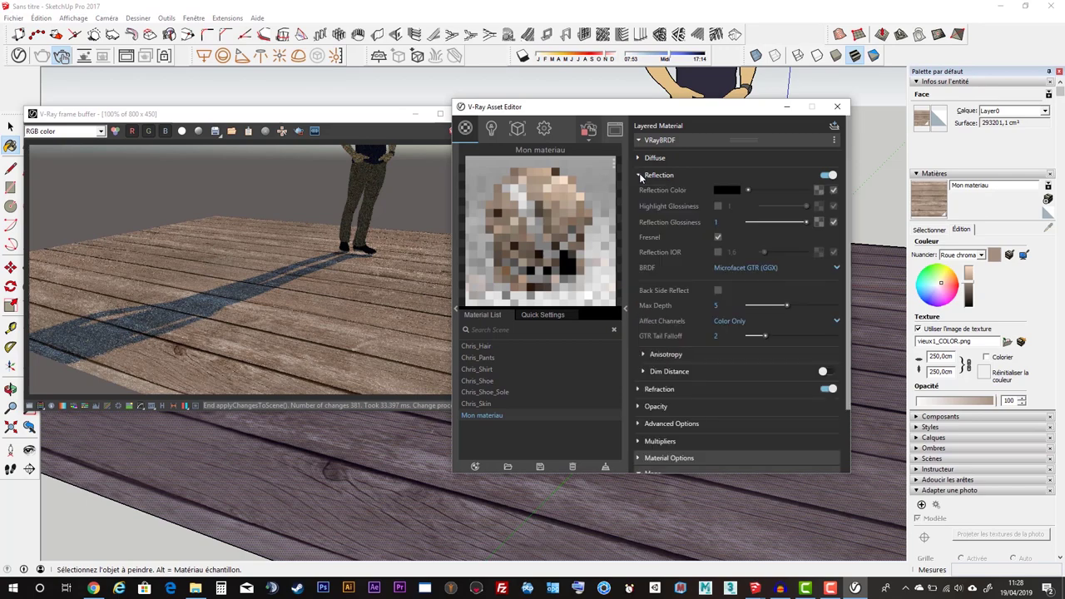
{"action": "left_click", "coordinate": [830, 176]}
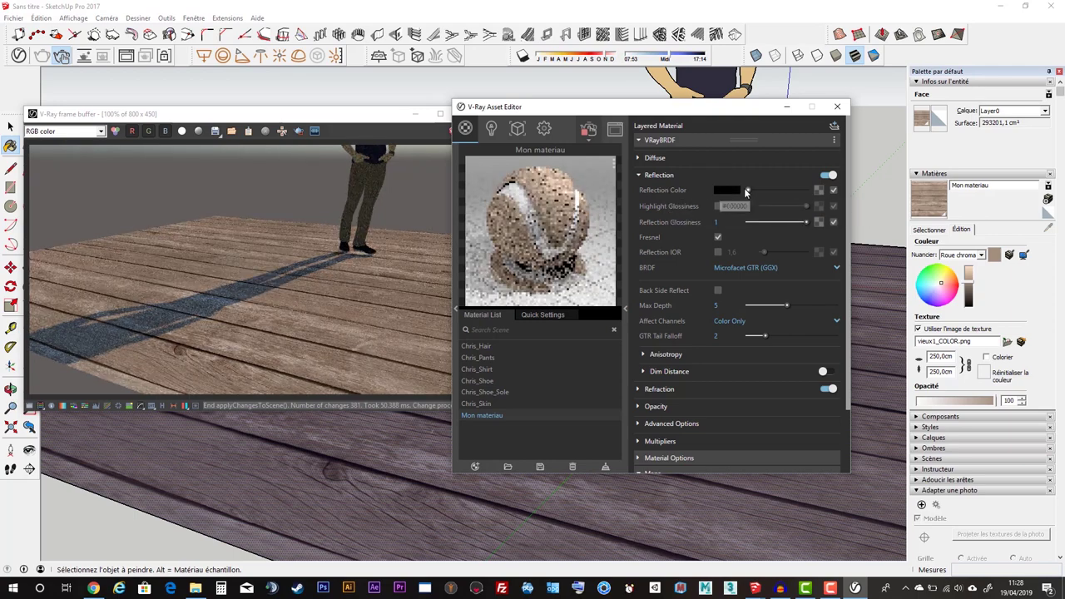
{"action": "left_click_drag", "start_coordinate": [749, 192], "coordinate": [806, 190]}
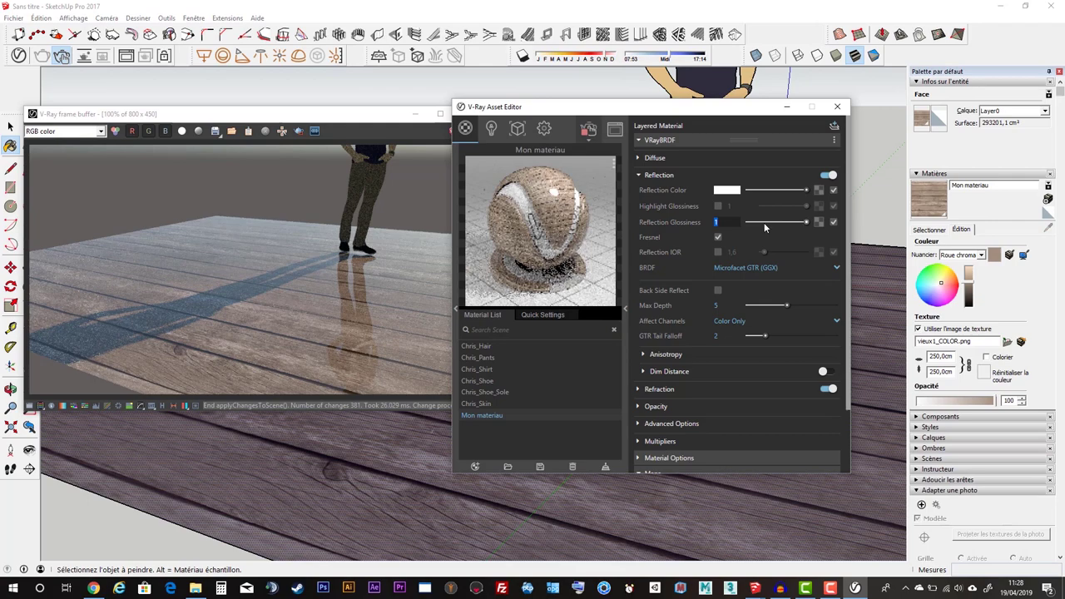
{"action": "type", "text": "0"}
{"action": "key", "text": "Return"}
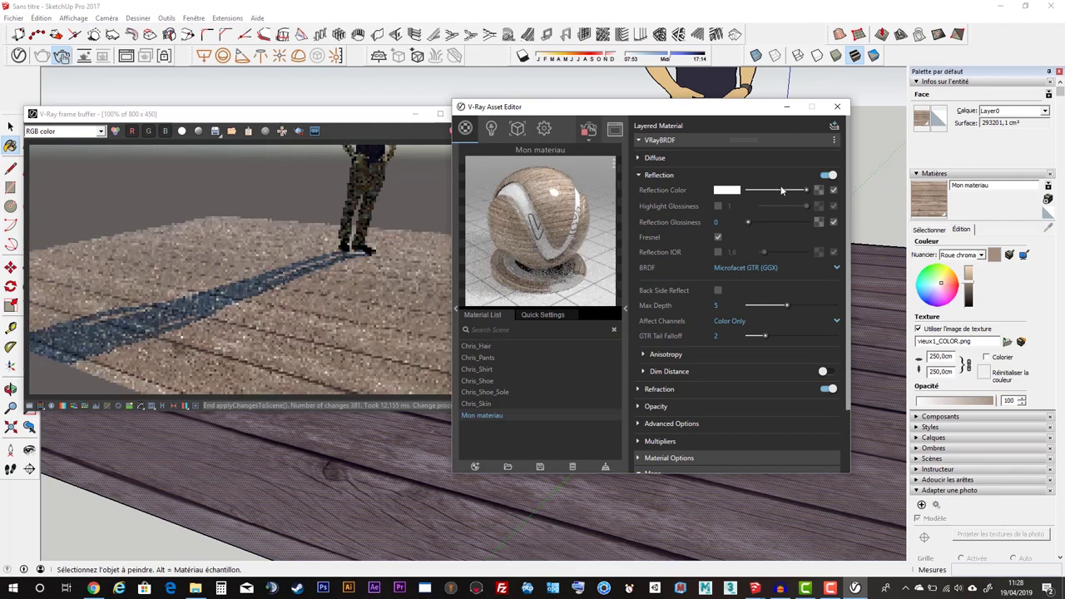
{"action": "left_click_drag", "start_coordinate": [757, 222], "coordinate": [786, 231]}
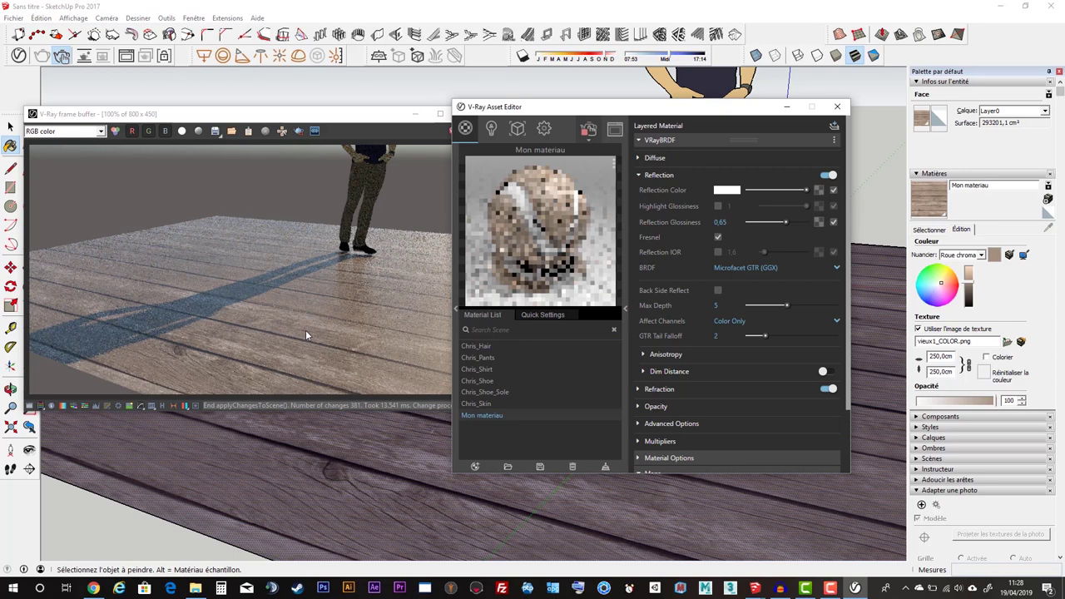
{"action": "left_click", "coordinate": [641, 176]}
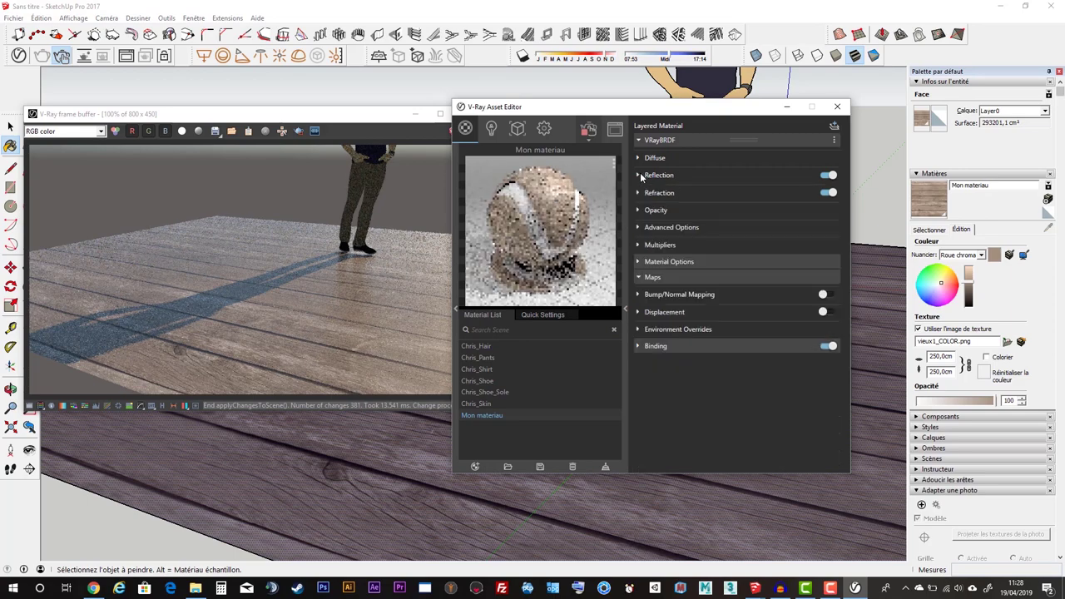
Enable Bump/Normal Mapping on Mon materiau with the vieux1_NRM image as its bitmap
{"action": "left_click", "coordinate": [639, 295]}
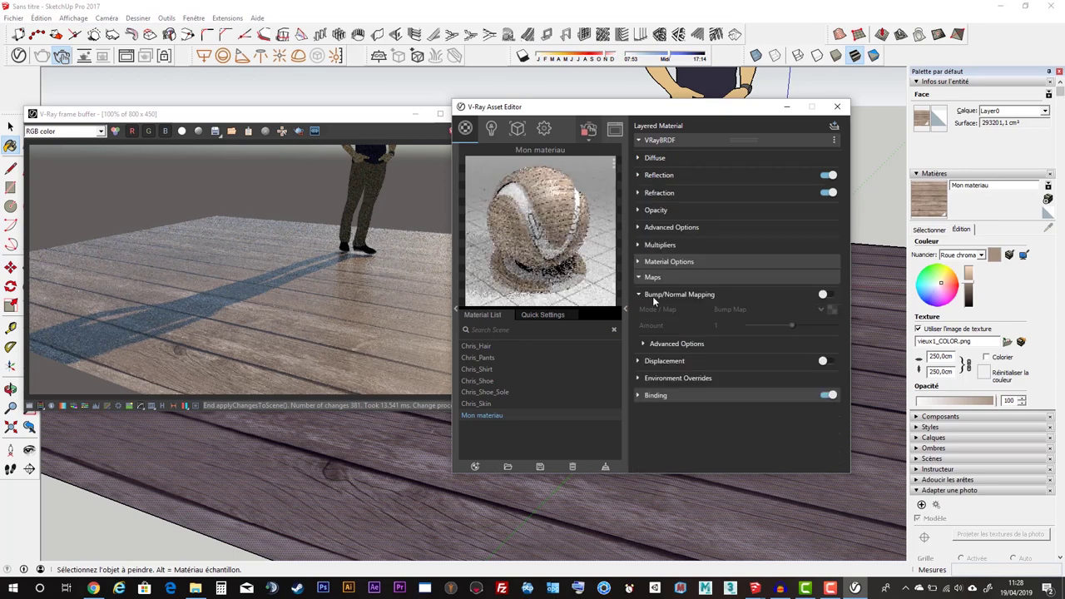
{"action": "left_click", "coordinate": [831, 296]}
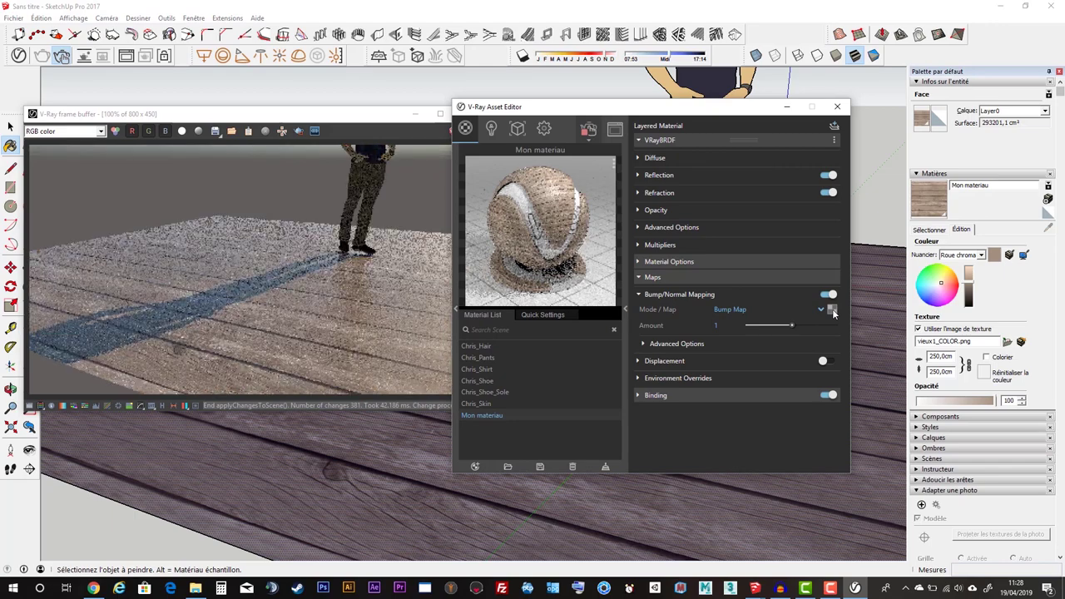
{"action": "left_click", "coordinate": [832, 309]}
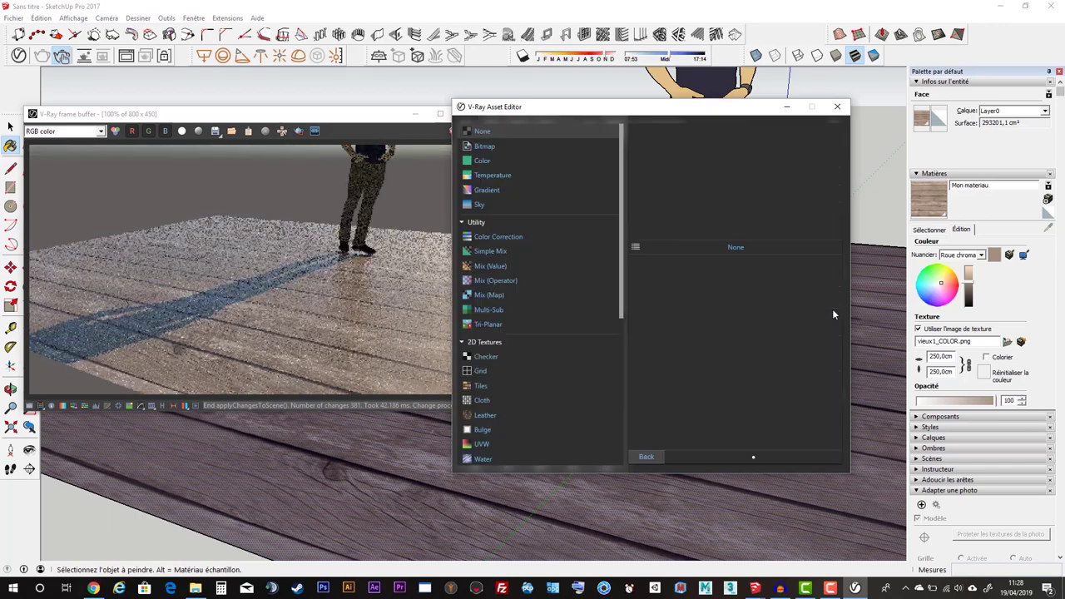
{"action": "left_click", "coordinate": [483, 148]}
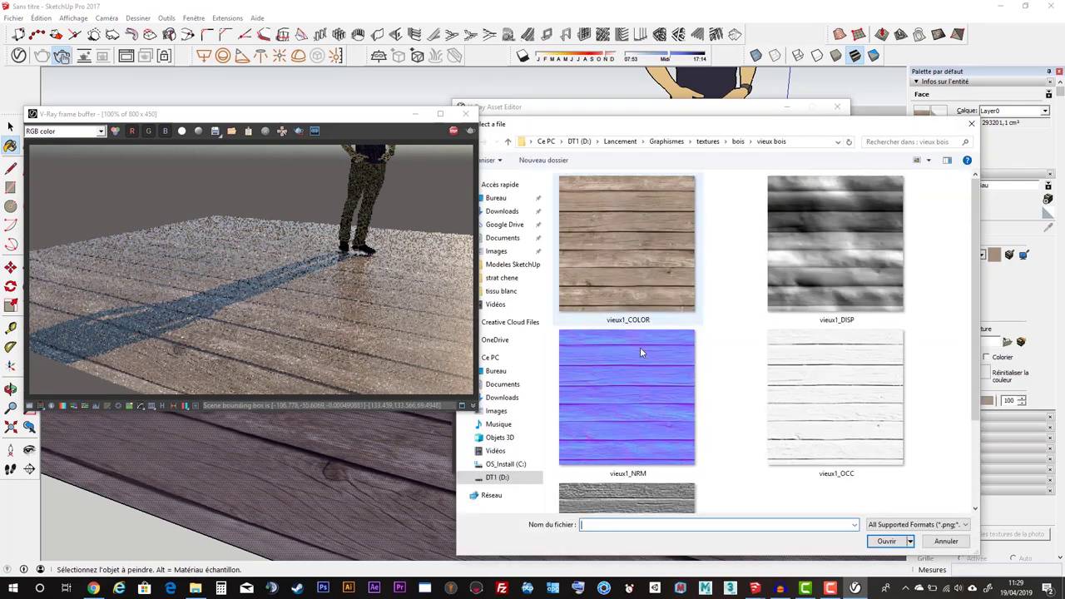
{"action": "left_click", "coordinate": [645, 374]}
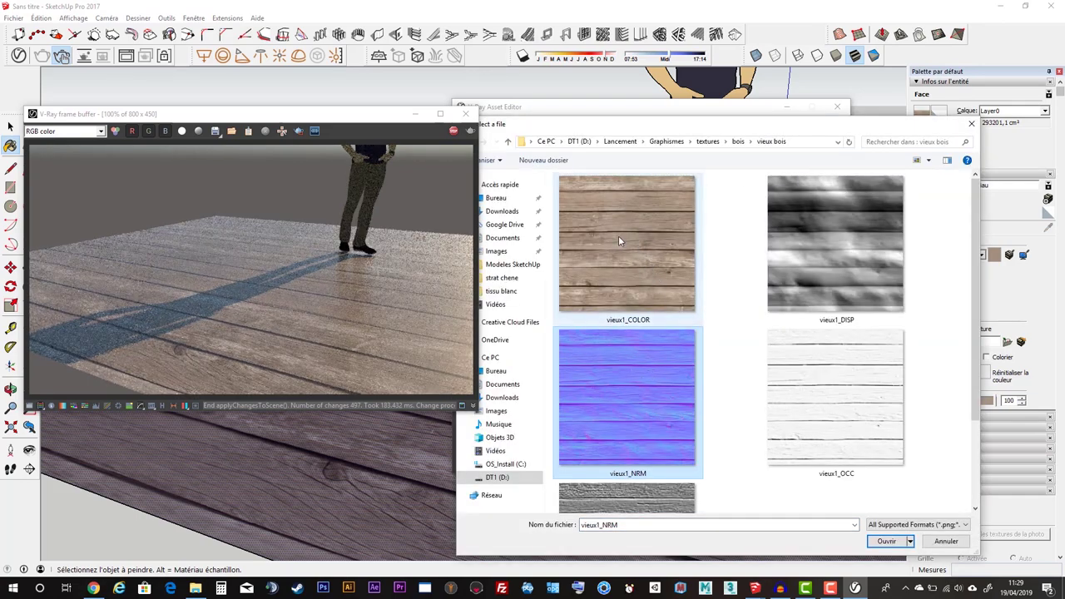
{"action": "left_click", "coordinate": [618, 241]}
{"action": "left_click", "coordinate": [624, 394]}
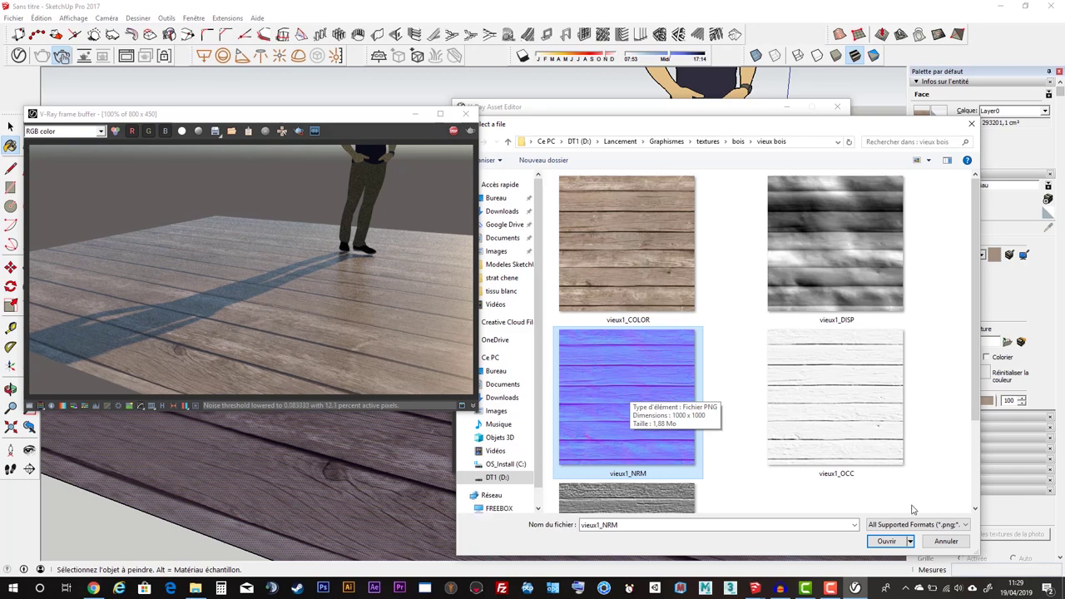
{"action": "left_click", "coordinate": [885, 541]}
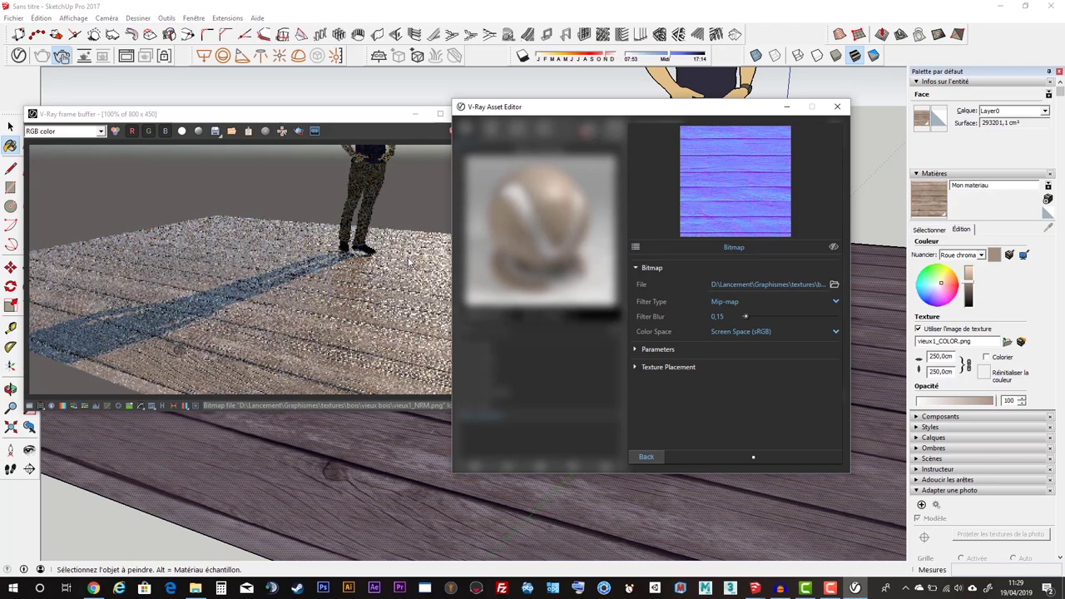
{"action": "left_click", "coordinate": [645, 456]}
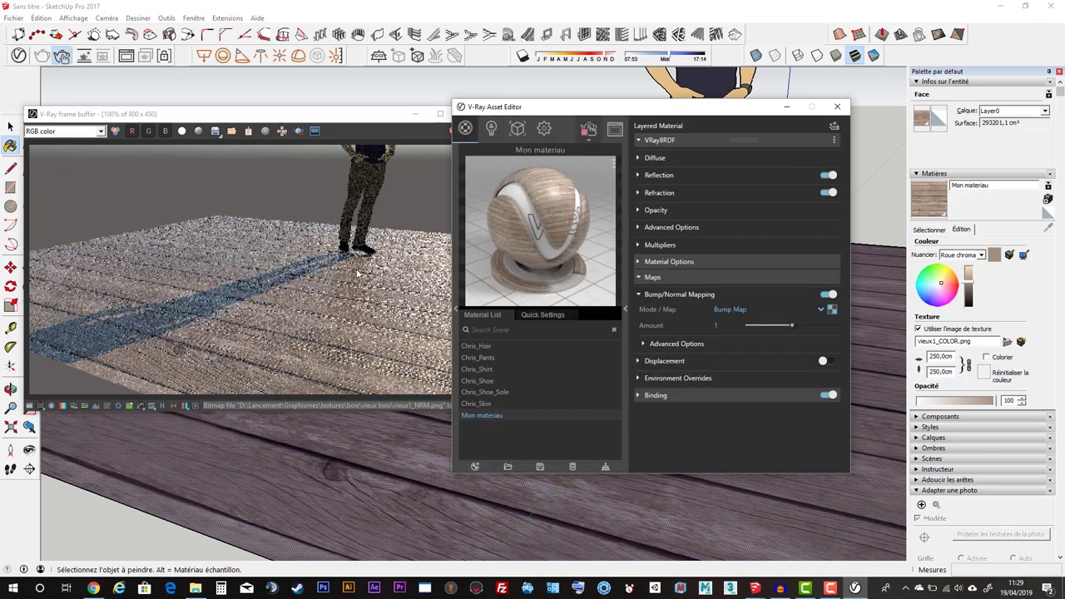
Reset Mon materiau's bump amount to 0, then raise it to about 0.59
{"action": "left_click_drag", "start_coordinate": [590, 115], "coordinate": [643, 123]}
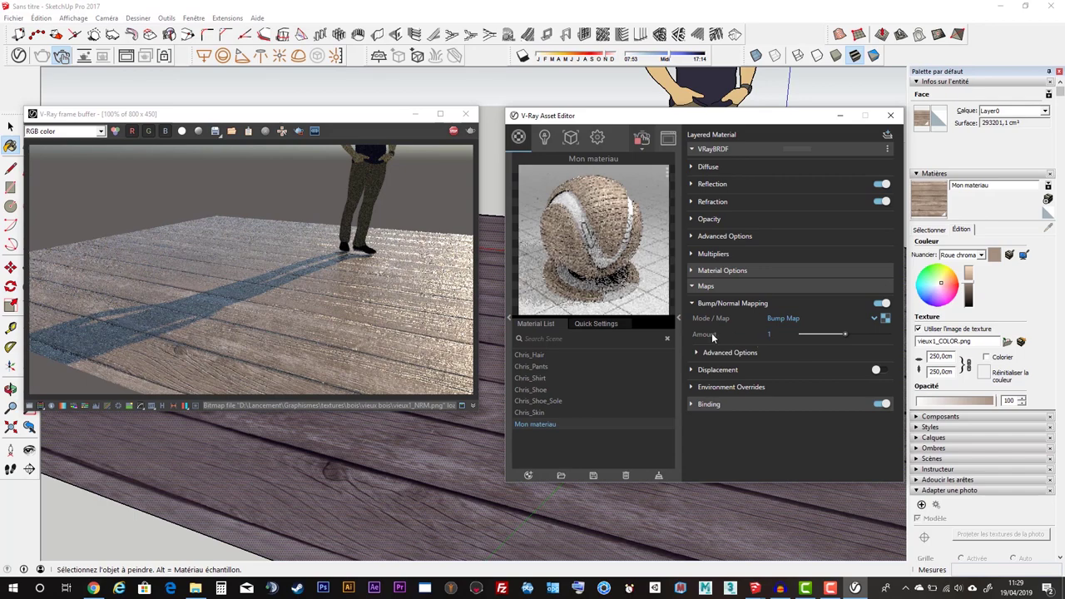
{"action": "left_click", "coordinate": [780, 336]}
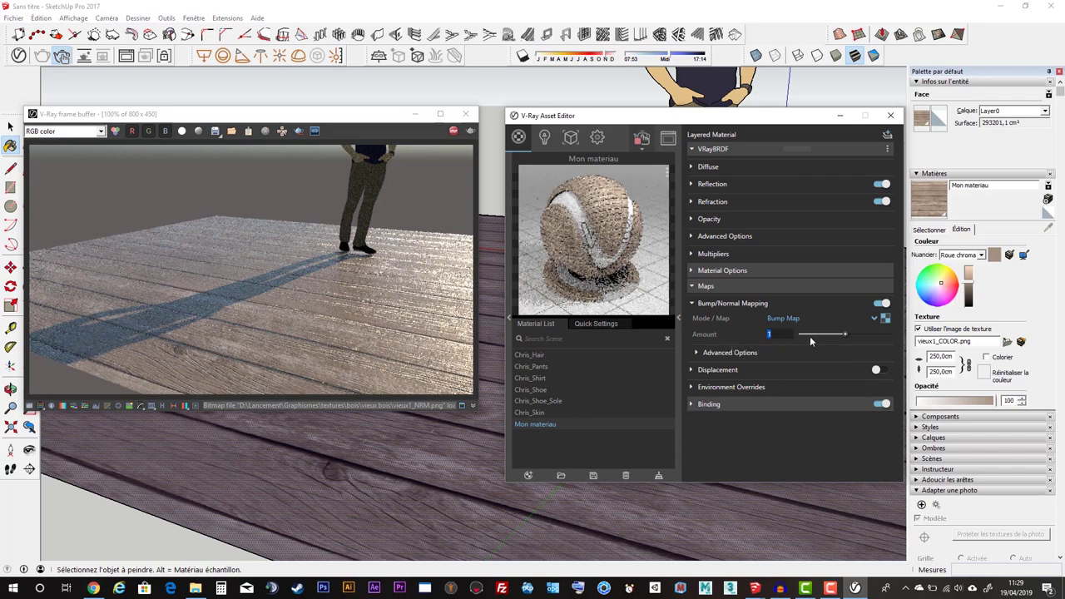
{"action": "type", "text": "0"}
{"action": "key", "text": "Return"}
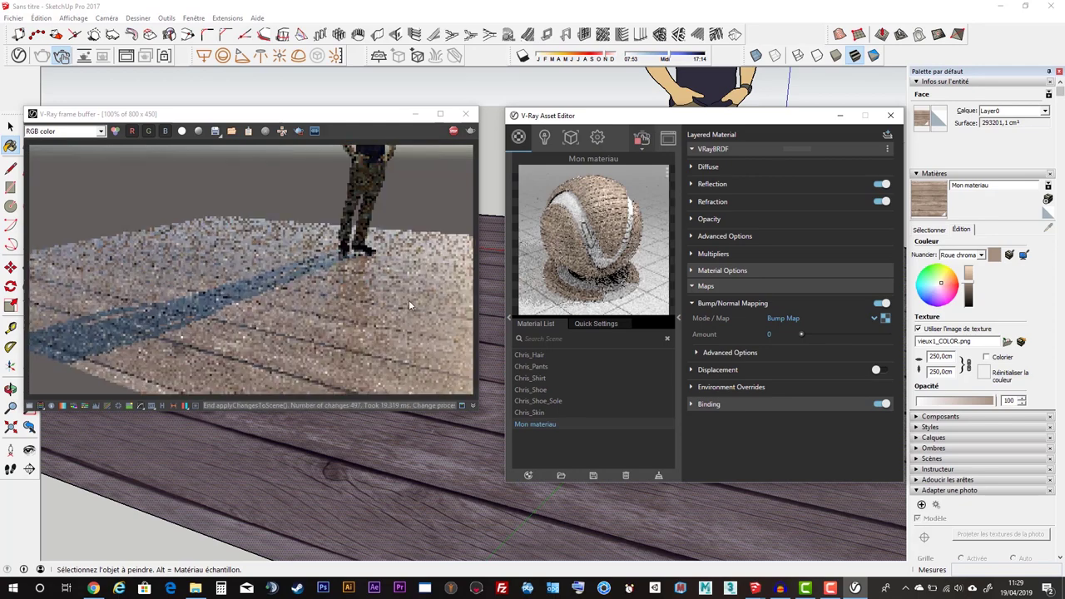
{"action": "left_click_drag", "start_coordinate": [824, 336], "coordinate": [826, 336]}
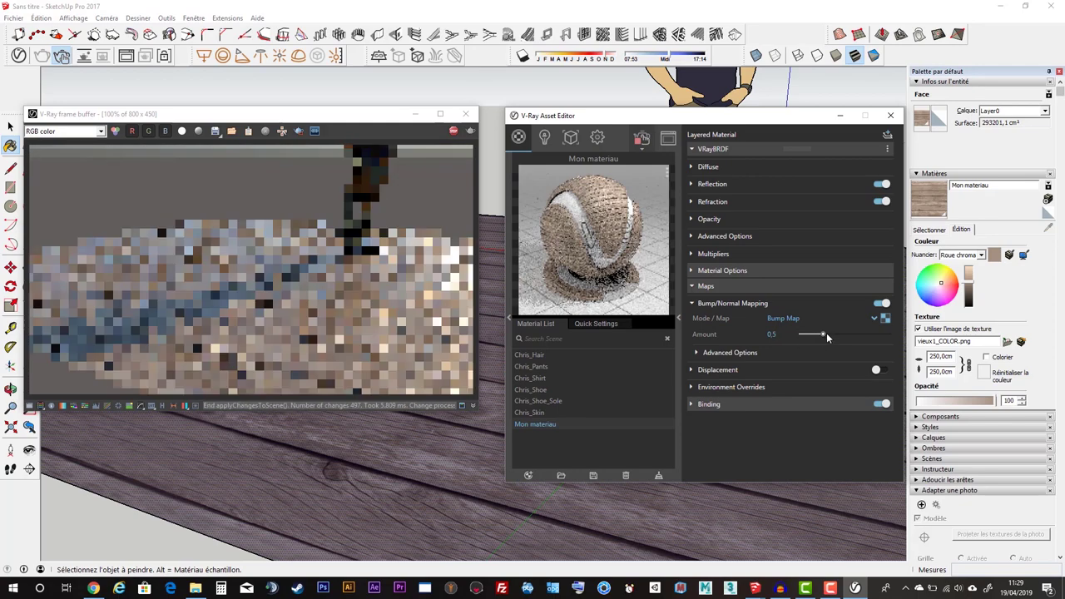